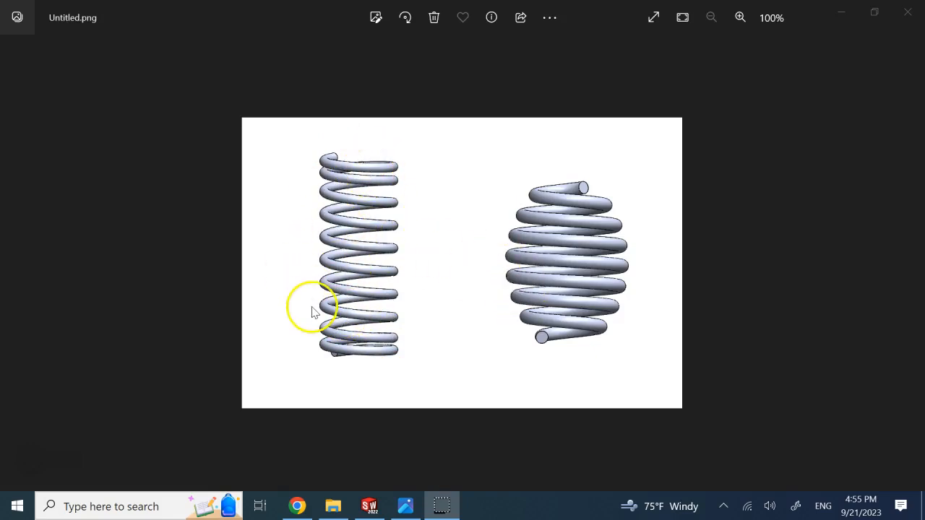
- Switch to SOLIDWORKS, create a new part document, and return to it after checking the reference picture of the springs
{"action": "left_click", "coordinate": [369, 505]}
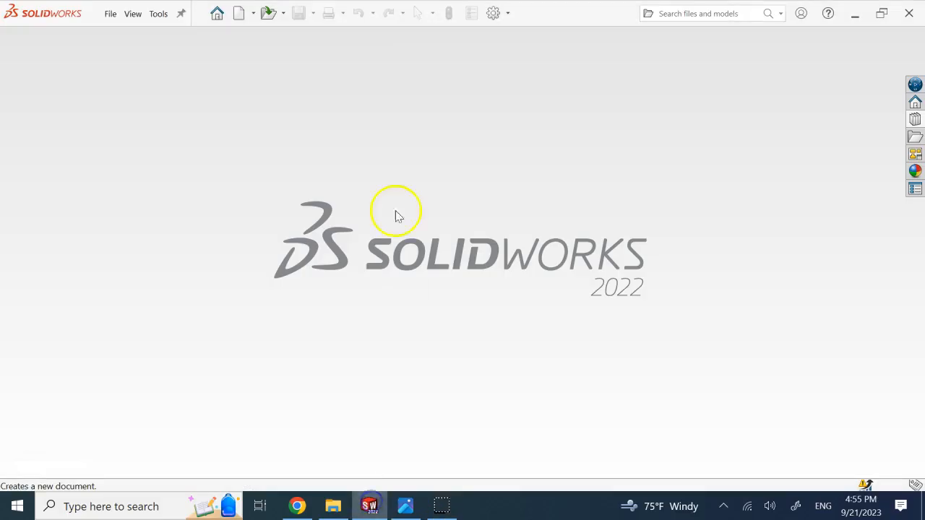
{"action": "left_click", "coordinate": [249, 16]}
{"action": "left_click", "coordinate": [626, 424]}
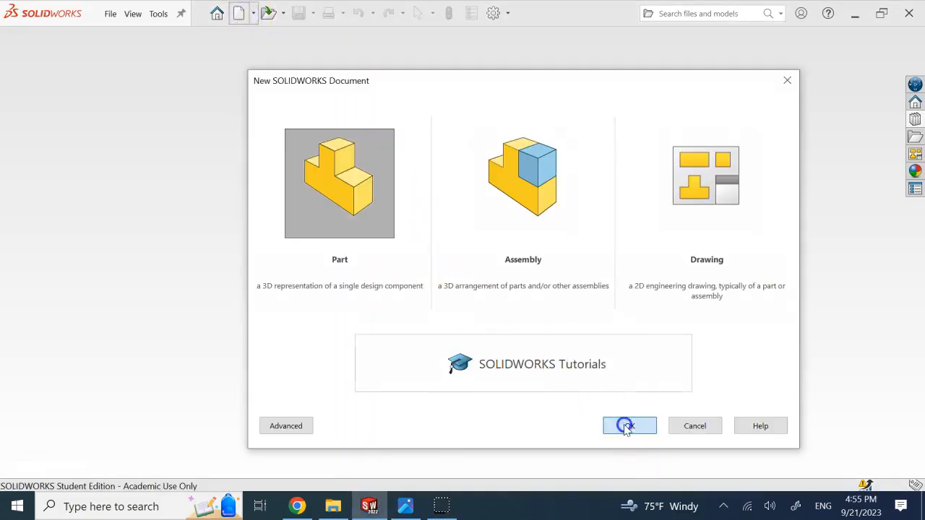
{"action": "left_click", "coordinate": [405, 505]}
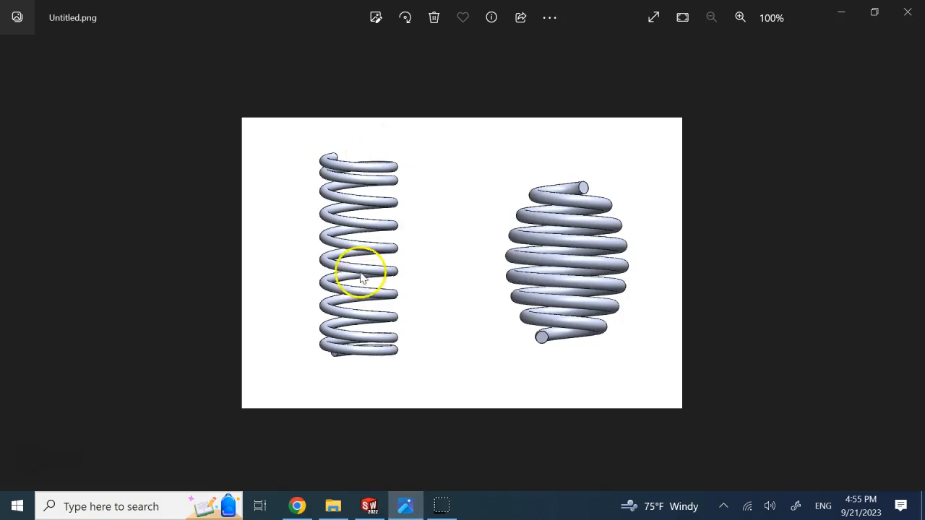
{"action": "left_click", "coordinate": [369, 505]}
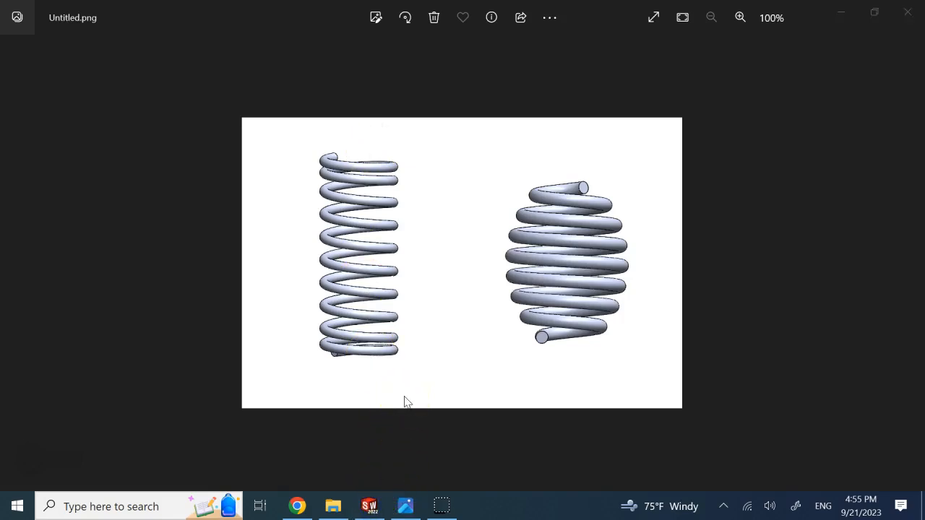
{"action": "mouse_move", "coordinate": [368, 502]}
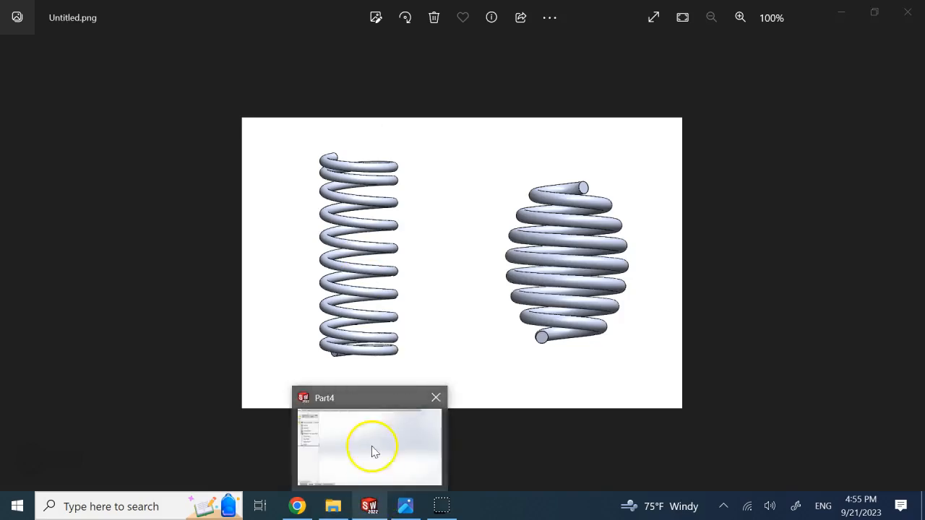
{"action": "left_click", "coordinate": [374, 452]}
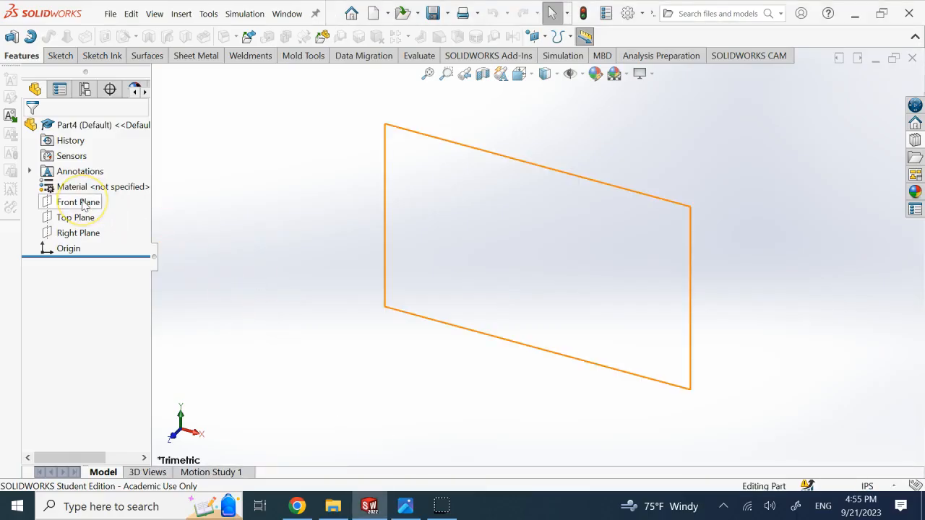
{"action": "left_click", "coordinate": [570, 38]}
{"action": "left_click", "coordinate": [578, 54]}
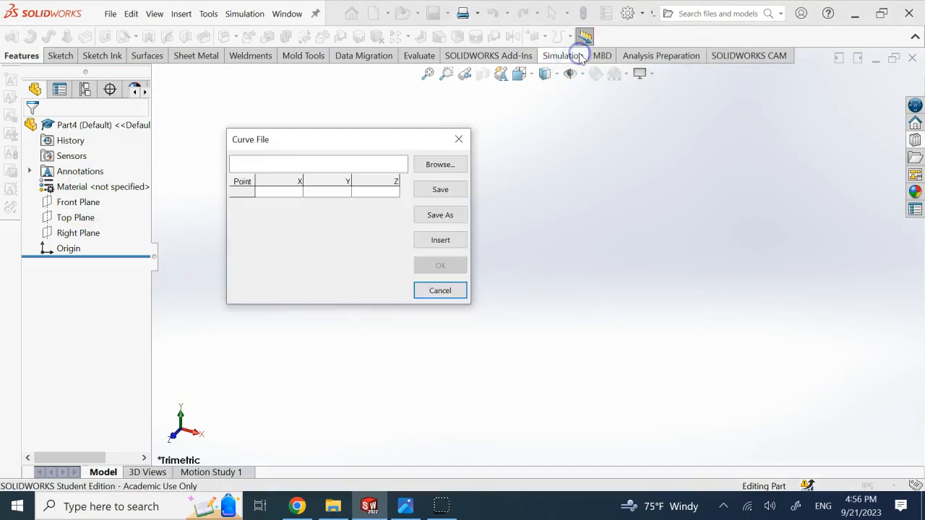
{"action": "left_click", "coordinate": [459, 139]}
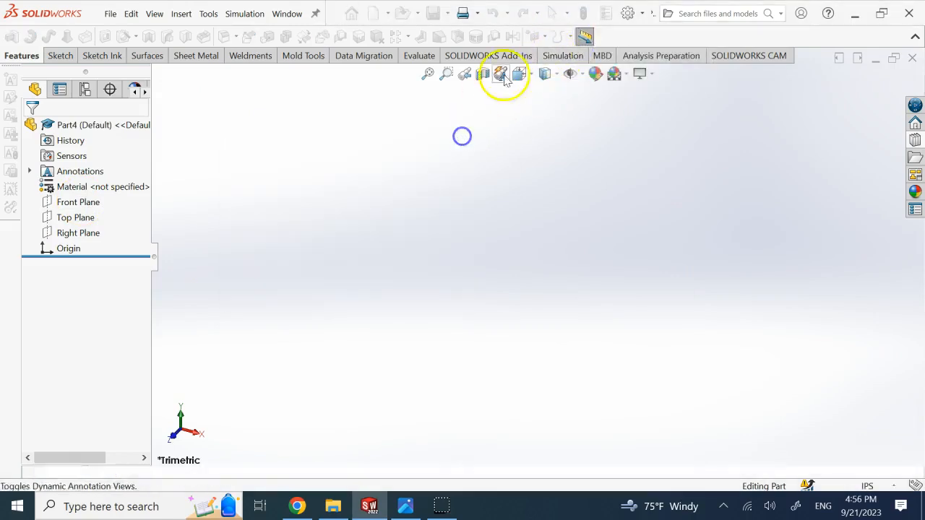
- Start a Helix/Spiral on the Top Plane and sketch its base circle about 4.2 in in diameter, centred on the origin
{"action": "left_click", "coordinate": [570, 36]}
{"action": "left_click", "coordinate": [575, 72]}
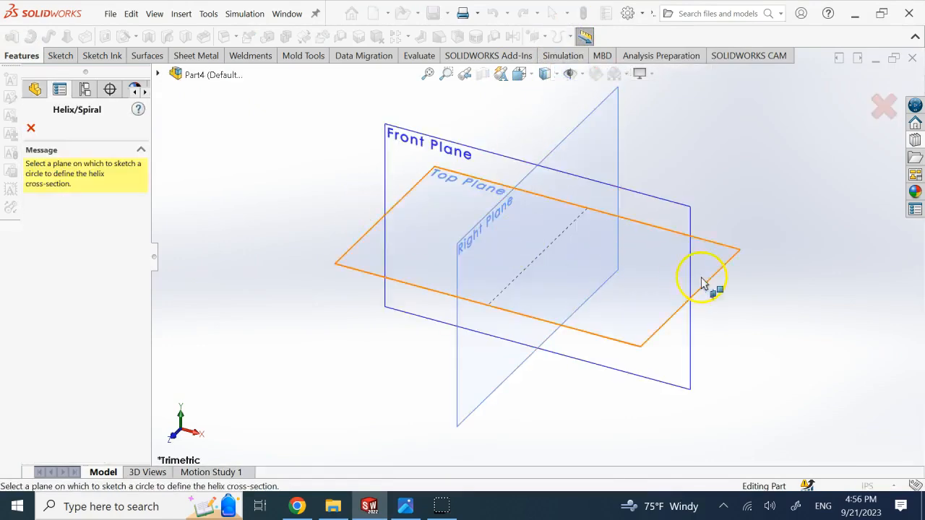
{"action": "left_click", "coordinate": [698, 255]}
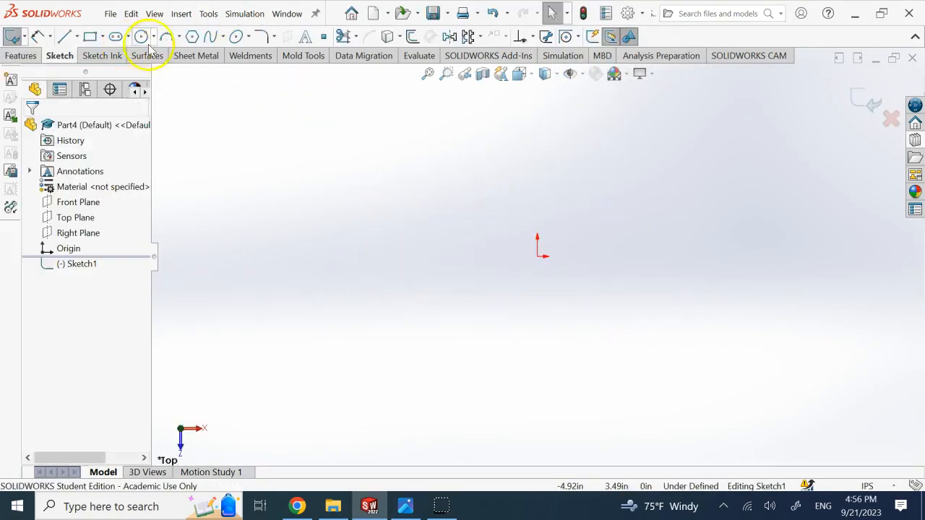
{"action": "left_click", "coordinate": [143, 36]}
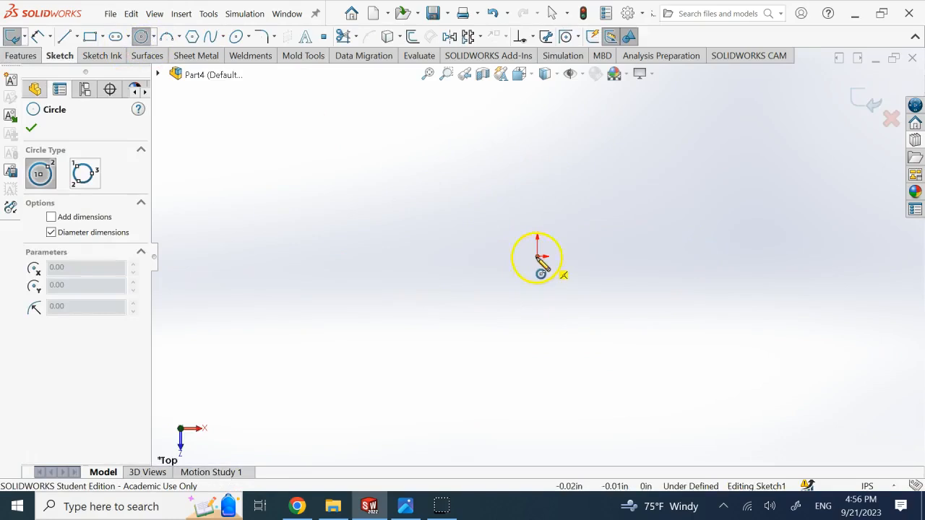
{"action": "left_click", "coordinate": [538, 257]}
{"action": "left_click", "coordinate": [471, 178]}
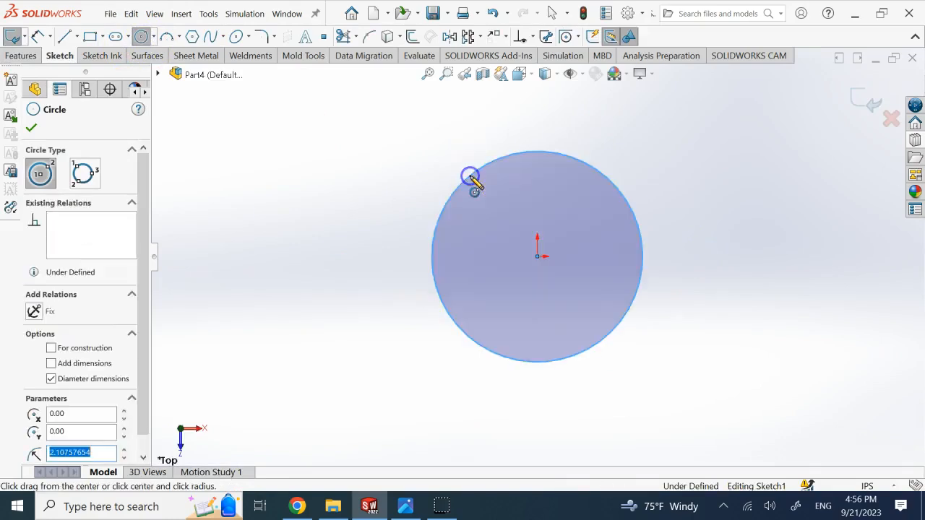
- Dimension the base circle to a 2 in diameter and finish the sketch to continue with the helix
{"action": "left_click", "coordinate": [38, 36]}
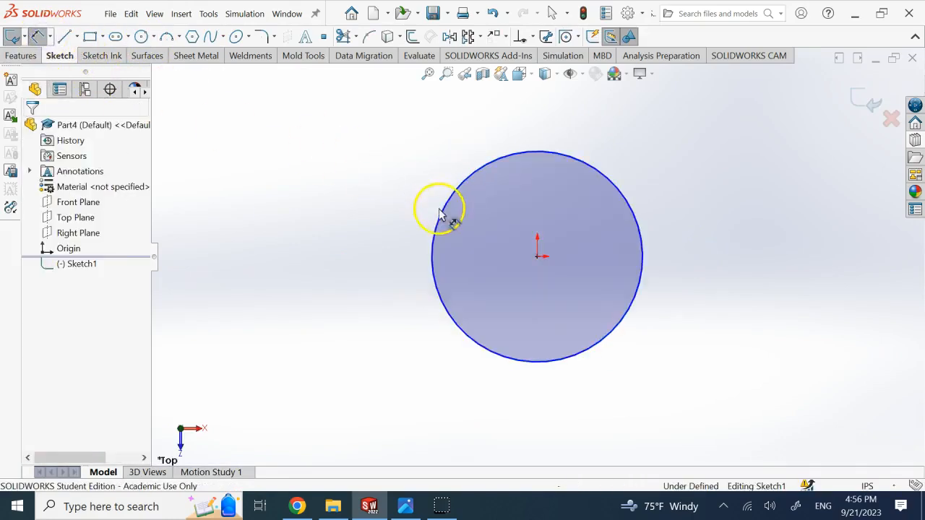
{"action": "left_click", "coordinate": [434, 215]}
{"action": "left_click", "coordinate": [377, 235]}
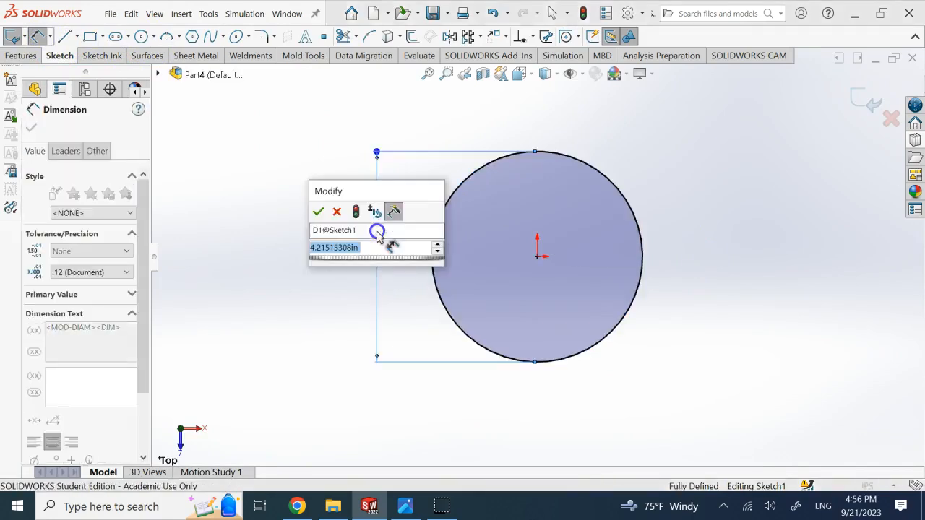
{"action": "type", "text": "2"}
{"action": "key", "text": "Return"}
{"action": "left_click", "coordinate": [863, 102]}
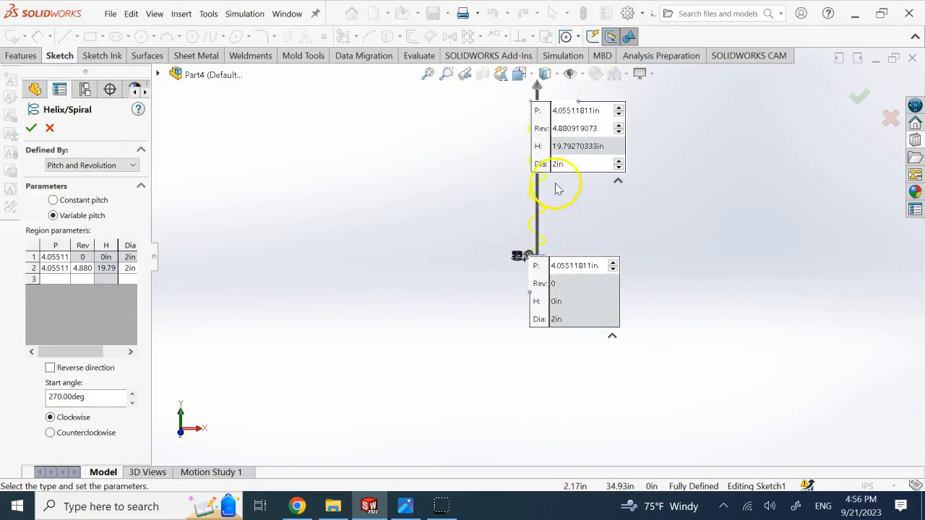
- Compare the helix's constant-pitch and variable-pitch parameters and review the available definition methods
{"action": "scroll", "coordinate": [557, 187], "scroll_direction": "down", "scroll_amount": 2}
{"action": "scroll", "coordinate": [564, 152], "scroll_direction": "up", "scroll_amount": 2}
{"action": "scroll", "coordinate": [574, 109], "scroll_direction": "down", "scroll_amount": 2}
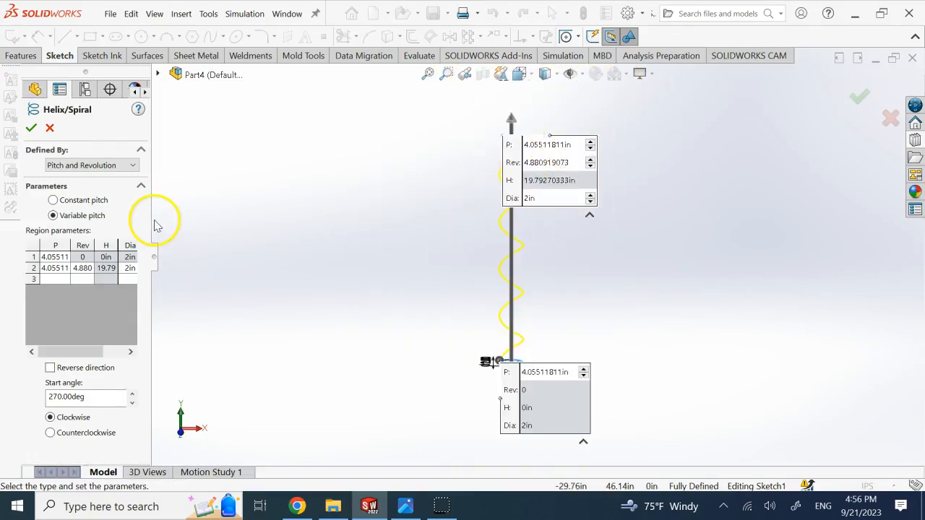
{"action": "left_click", "coordinate": [81, 202]}
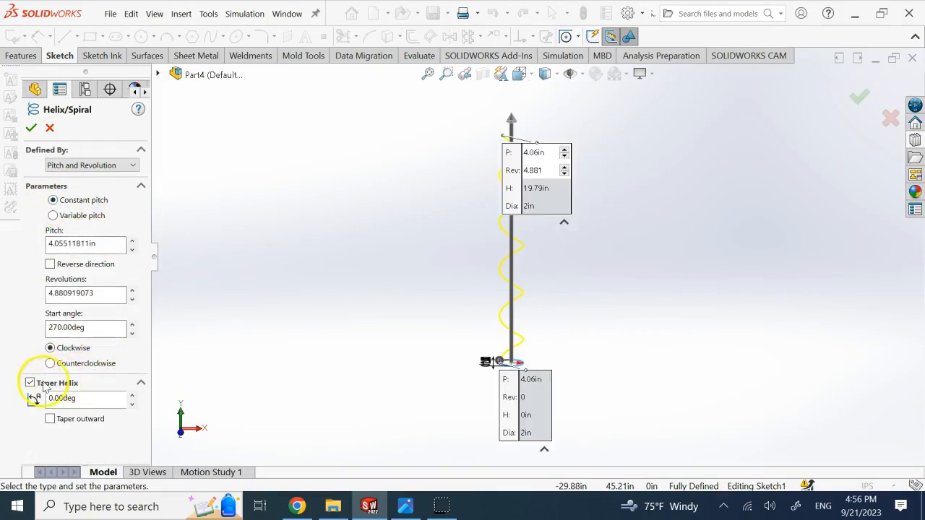
{"action": "left_click", "coordinate": [75, 217]}
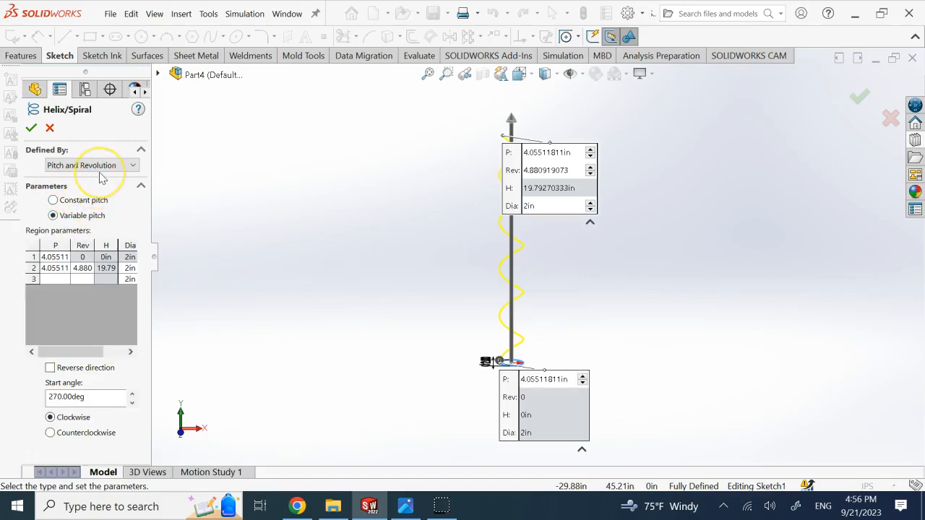
{"action": "left_click", "coordinate": [126, 167]}
{"action": "left_click", "coordinate": [126, 167]}
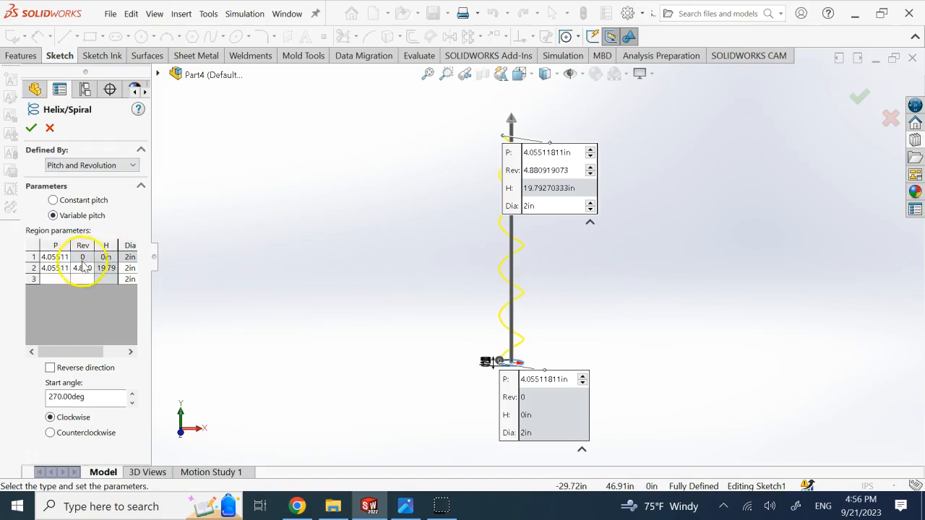
- Set the first helix region's pitch to 1 in, and the second region to 1 revolution with a 1 in pitch
{"action": "left_click", "coordinate": [56, 257]}
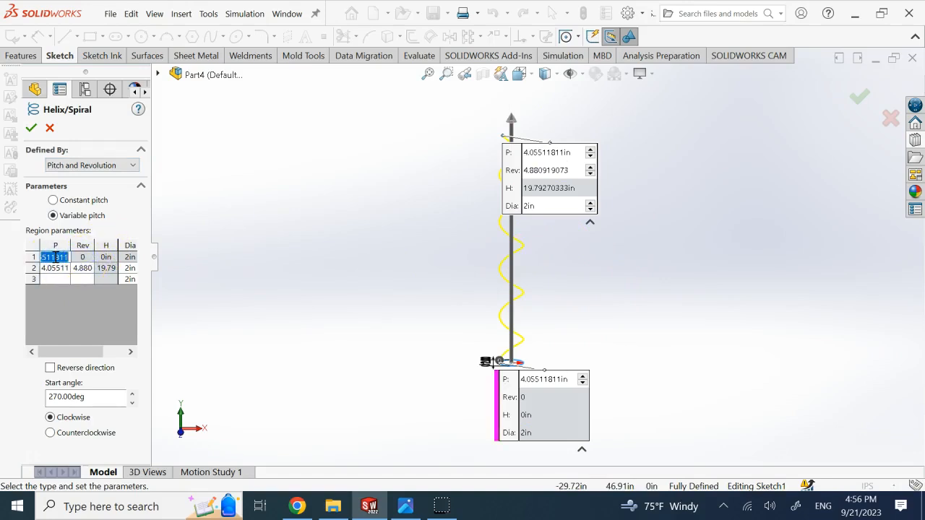
{"action": "left_click", "coordinate": [242, 276]}
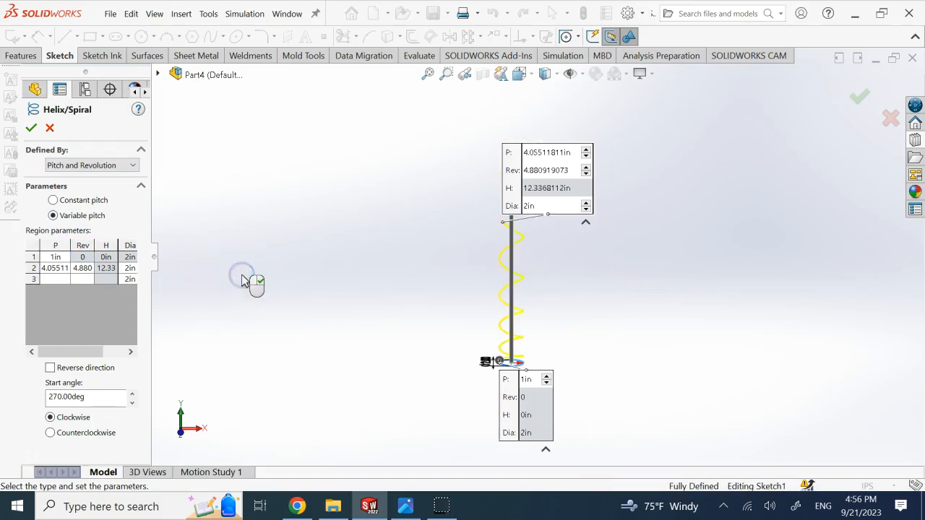
{"action": "left_click", "coordinate": [84, 268]}
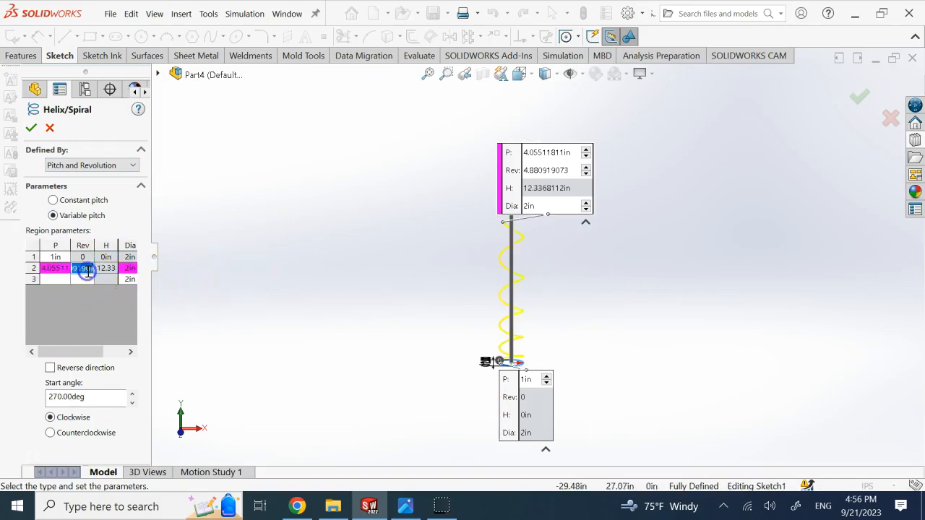
{"action": "left_click", "coordinate": [57, 268]}
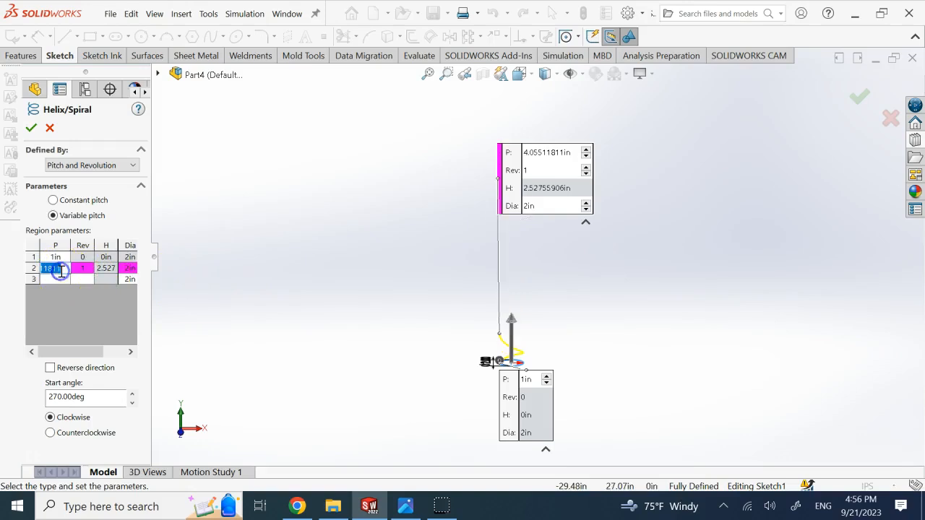
{"action": "left_click", "coordinate": [257, 309]}
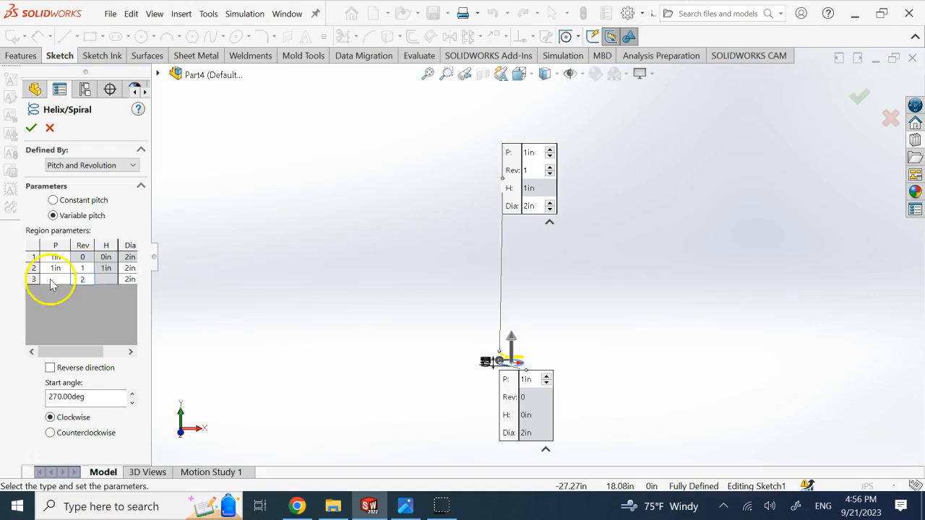
- Add helix regions with a 2 in pitch at revolutions 2 and 8, and a 1 in pitch at revolution 9
{"action": "left_click", "coordinate": [353, 269]}
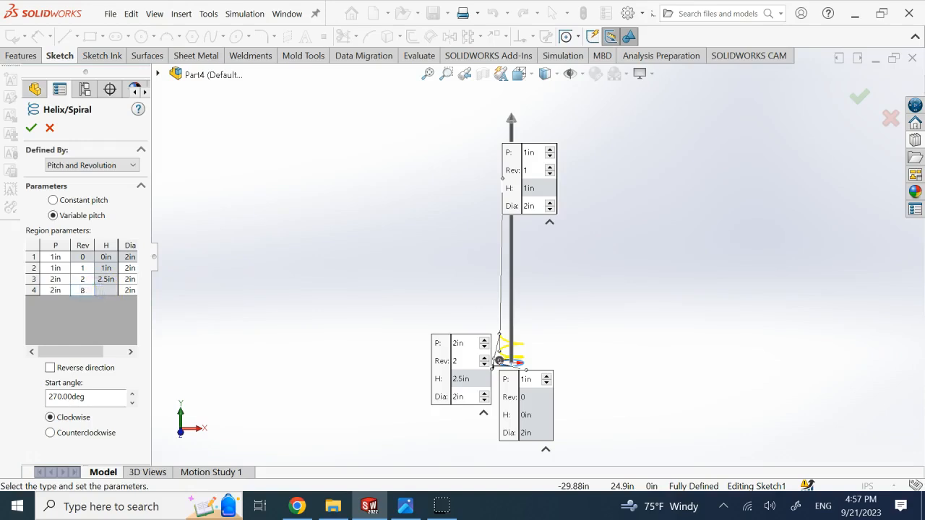
{"action": "left_click", "coordinate": [180, 297]}
{"action": "left_click", "coordinate": [56, 302]}
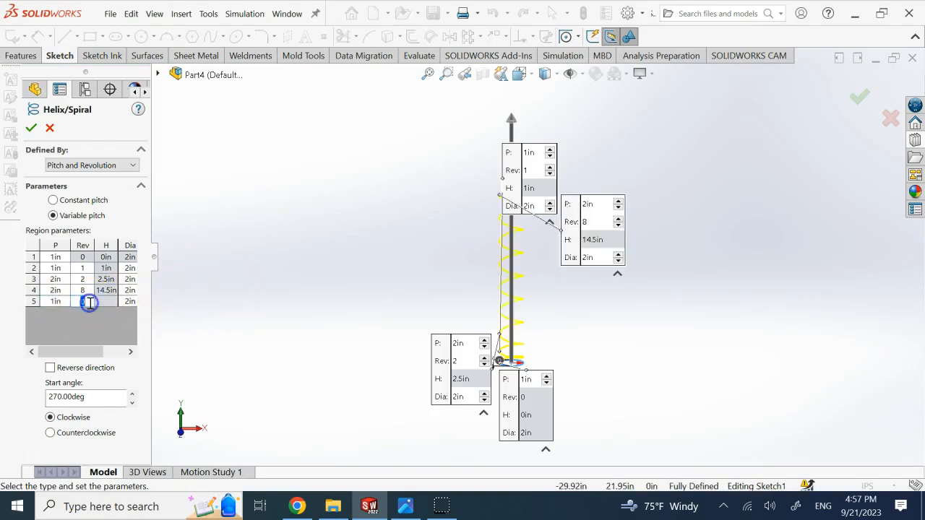
{"action": "left_click", "coordinate": [142, 296]}
- Add a sixth helix region with a 1 in pitch at revolution 10 and accept the variable-pitch helix
{"action": "left_click", "coordinate": [72, 320]}
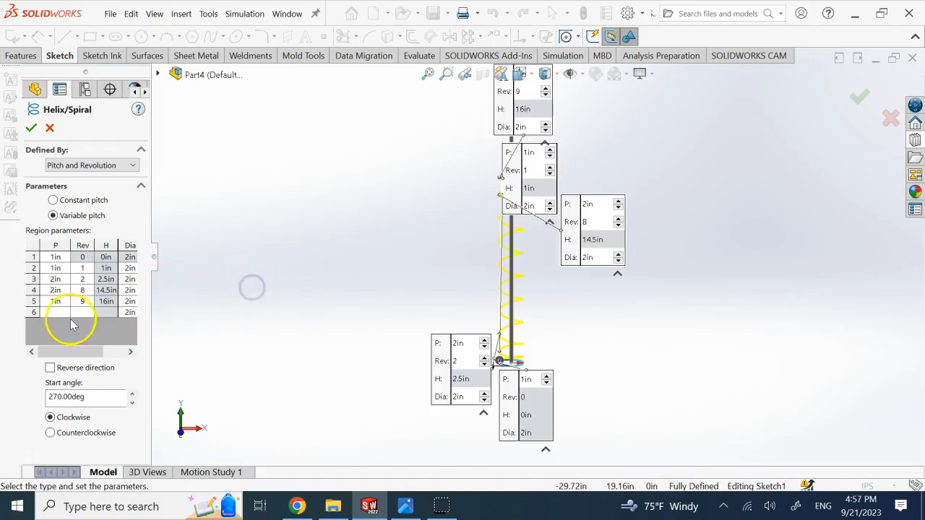
{"action": "type", "text": "1"}
{"action": "left_click", "coordinate": [89, 315]}
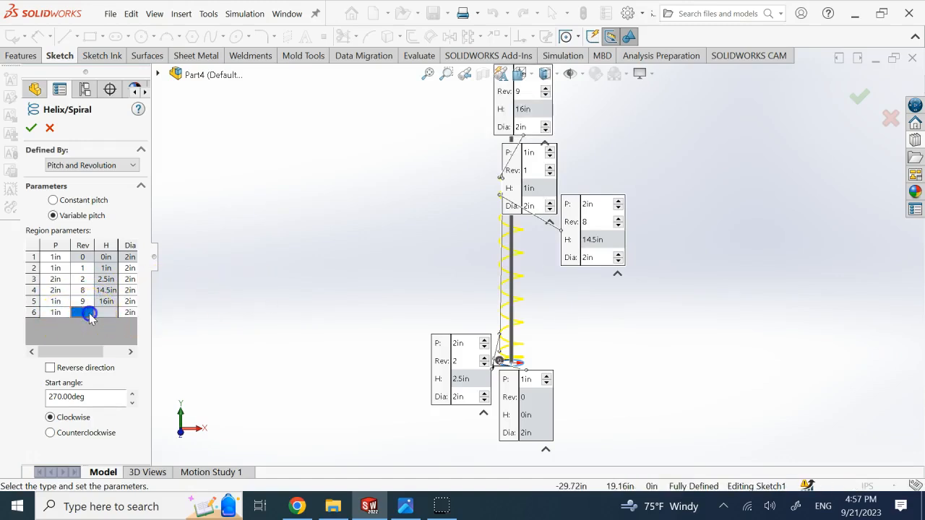
{"action": "type", "text": "10"}
{"action": "left_click", "coordinate": [263, 286]}
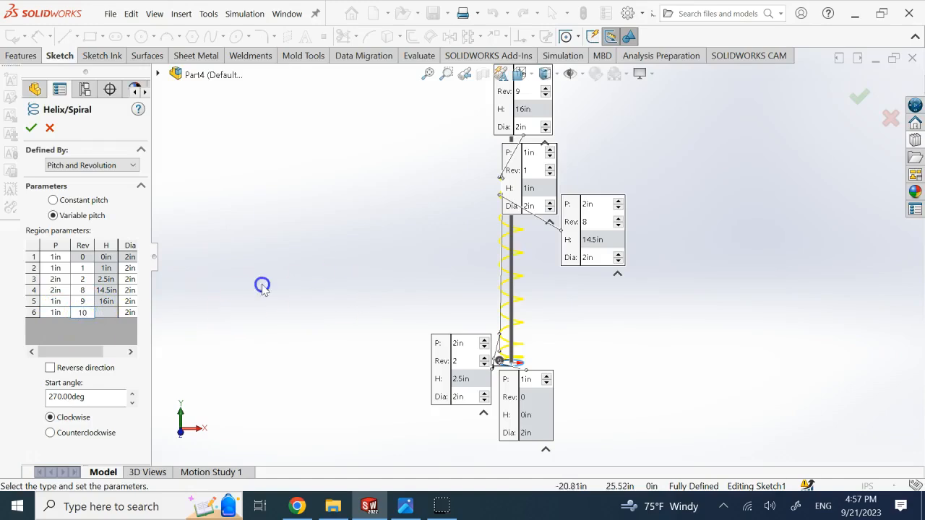
{"action": "left_click", "coordinate": [31, 128]}
{"action": "left_click", "coordinate": [688, 238]}
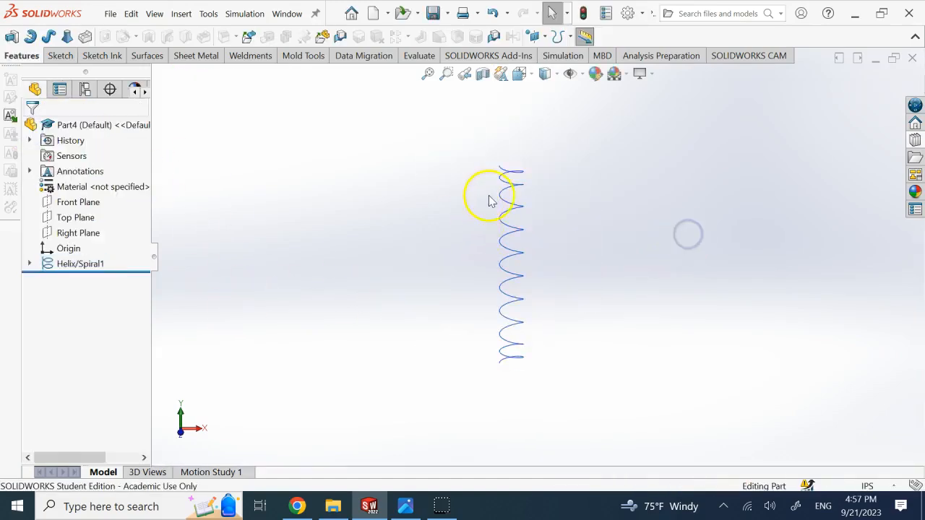
- Edit the helix's base sketch and set the circle's diameter to 4 in
{"action": "scroll", "coordinate": [489, 201], "scroll_direction": "down", "scroll_amount": 2}
{"action": "key", "text": "Up"}
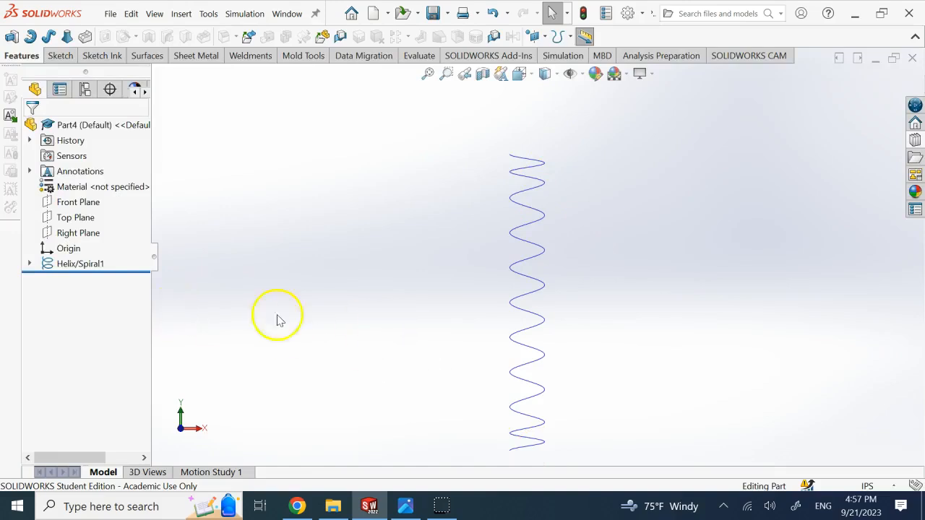
{"action": "left_click", "coordinate": [29, 264]}
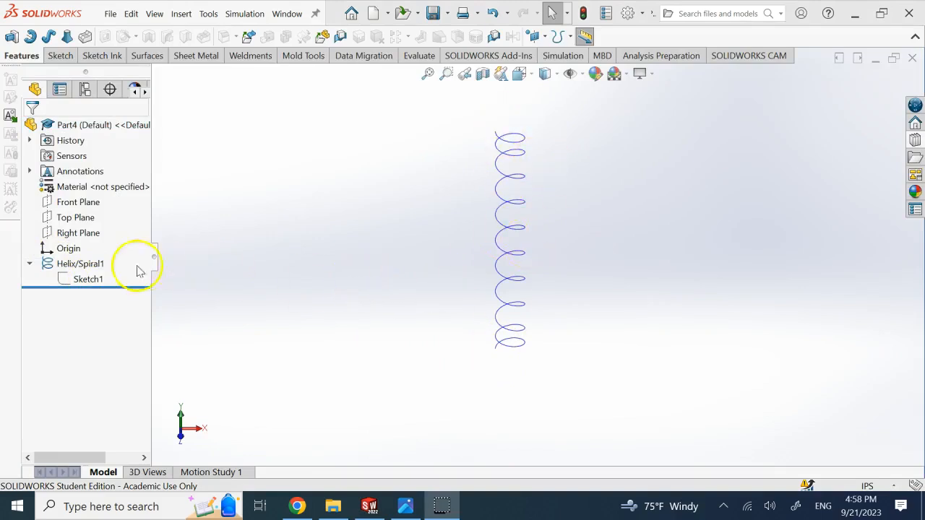
{"action": "left_click", "coordinate": [90, 284]}
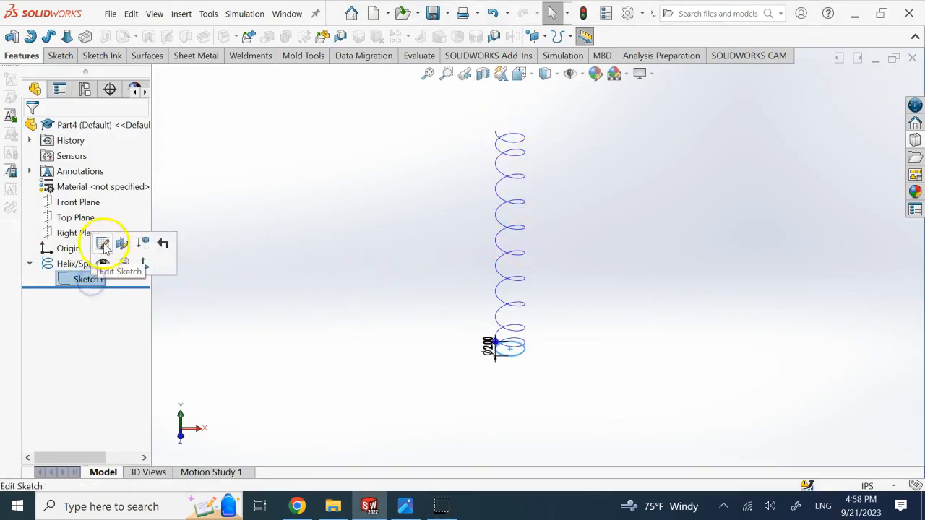
{"action": "left_click", "coordinate": [103, 303]}
{"action": "left_click", "coordinate": [489, 353]}
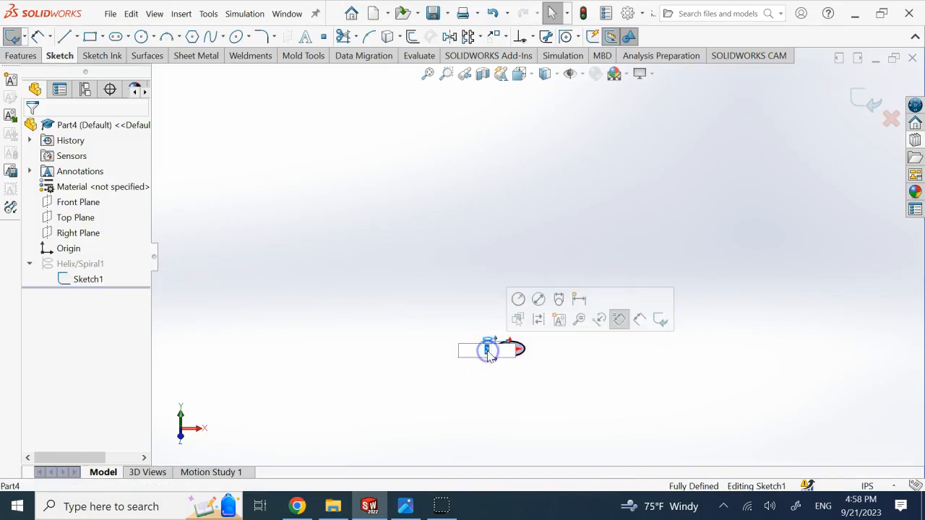
{"action": "left_click", "coordinate": [417, 283]}
{"action": "left_click", "coordinate": [676, 141]}
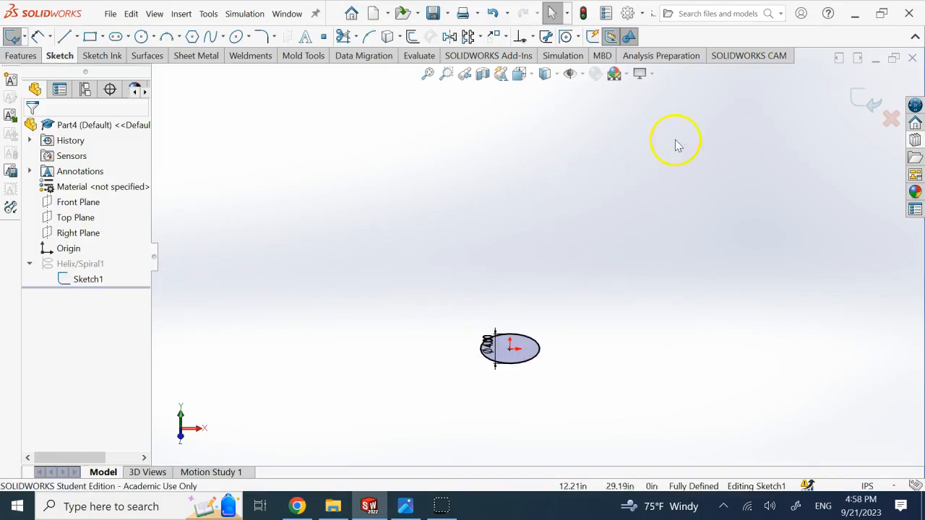
- Exit the base sketch to rebuild the helix, and examine its coils and region dimensions from several angles
{"action": "left_click", "coordinate": [860, 104]}
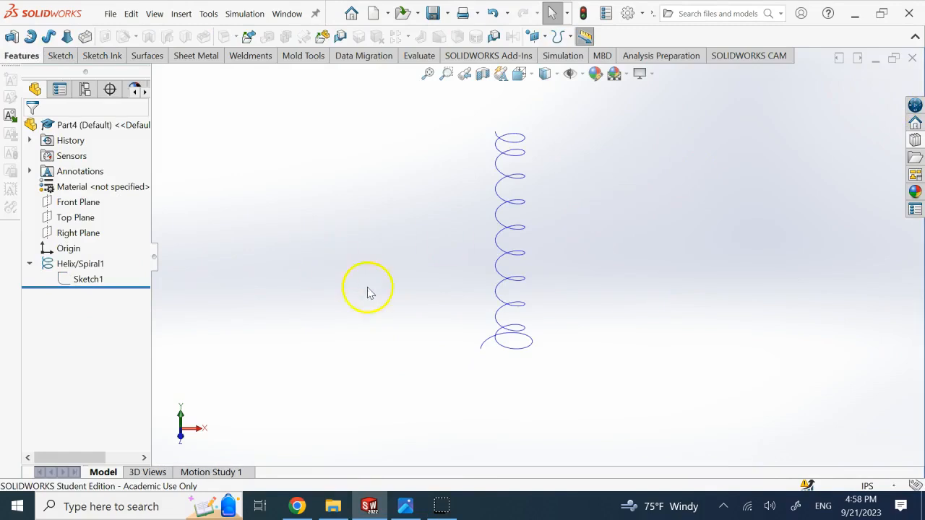
{"action": "scroll", "coordinate": [528, 349], "scroll_direction": "down", "scroll_amount": 1}
{"action": "mouse_move", "coordinate": [529, 349]}
{"action": "middle_mouse_down"}
{"action": "mouse_move", "coordinate": [528, 366]}
{"action": "mouse_move", "coordinate": [530, 351]}
{"action": "middle_mouse_up"}
{"action": "scroll", "coordinate": [529, 350], "scroll_direction": "up", "scroll_amount": 2}
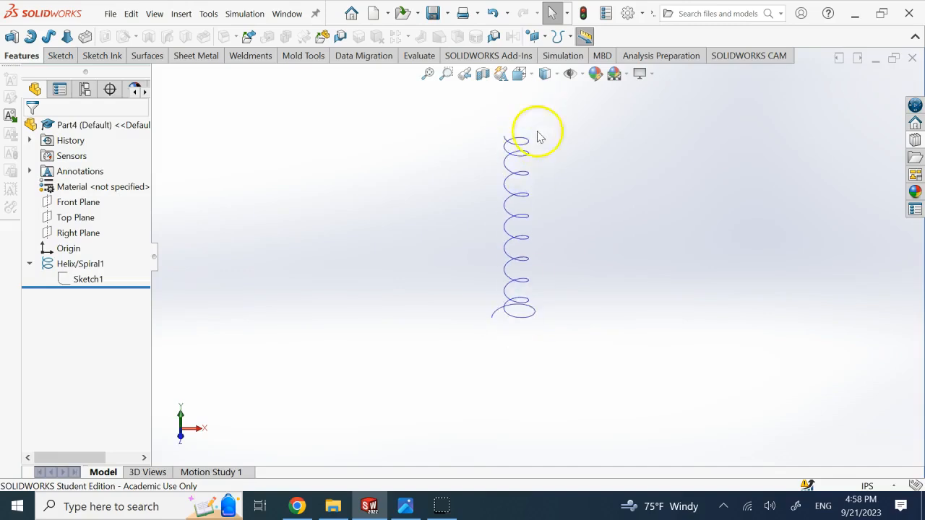
{"action": "middle_click_drag", "start_coordinate": [539, 137], "coordinate": [542, 181]}
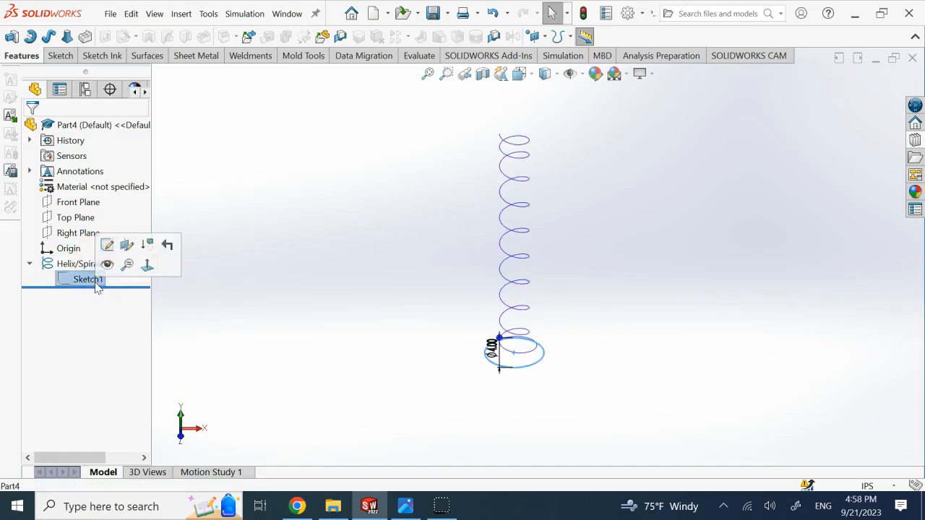
{"action": "key", "text": "Down"}
{"action": "key", "text": "Down"}
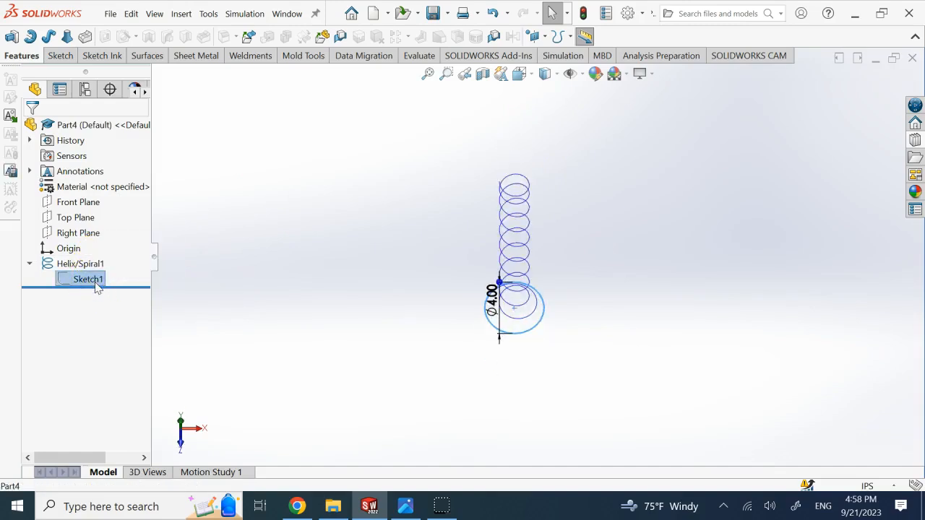
{"action": "key", "text": "Up"}
{"action": "key", "text": "Up"}
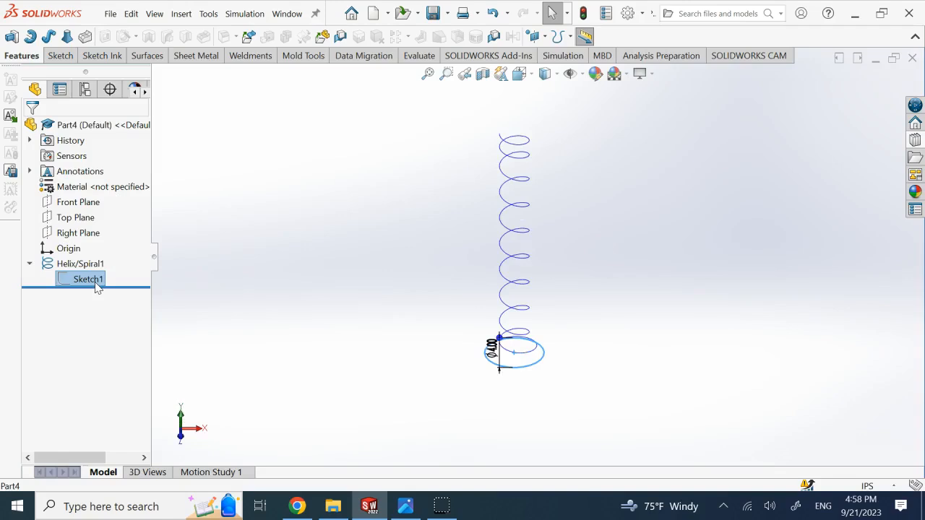
{"action": "left_click", "coordinate": [89, 263]}
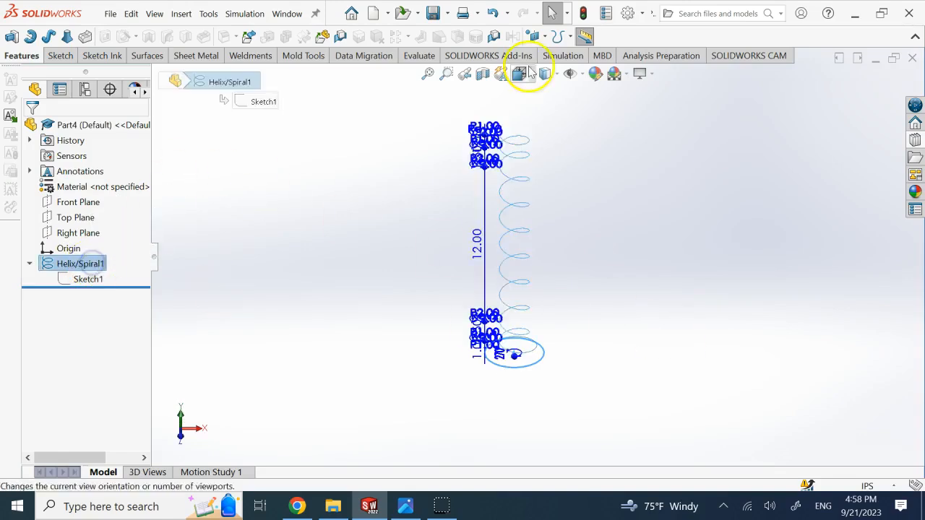
{"action": "key", "text": "Escape"}
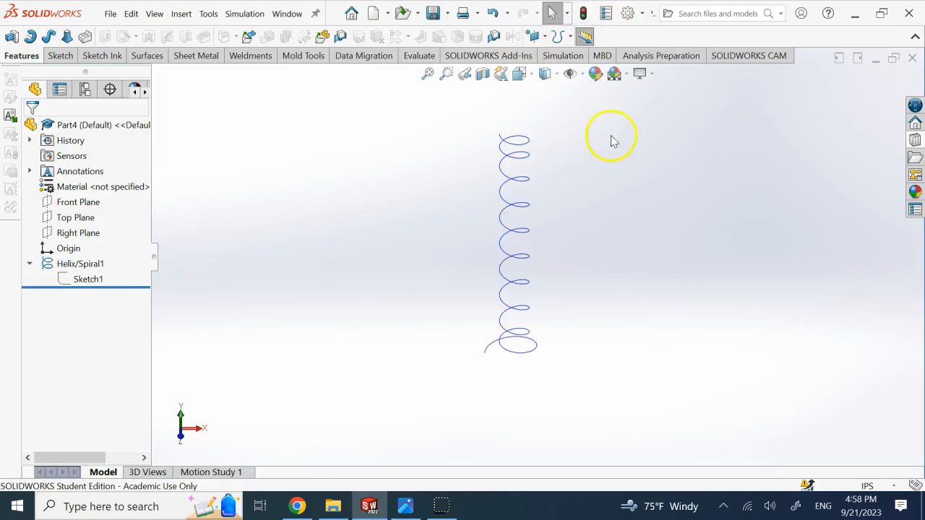
- Edit the variable-pitch helix so regions 2 through 6 each have a 4 in diameter, and accept it
{"action": "left_click", "coordinate": [76, 265]}
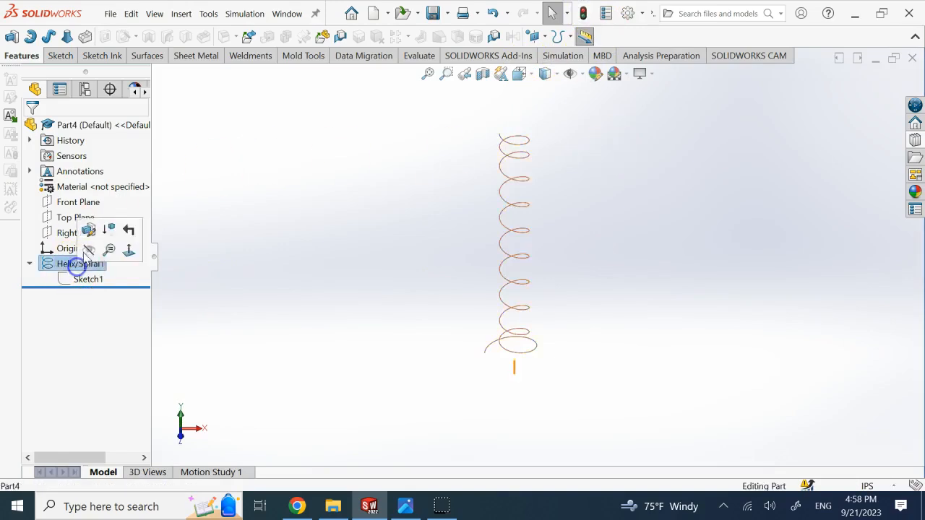
{"action": "left_click", "coordinate": [87, 232]}
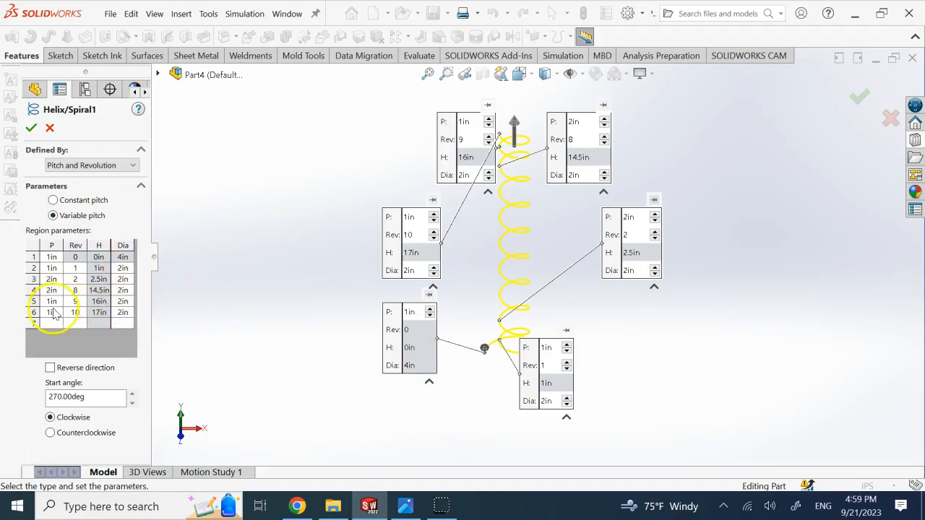
{"action": "double_click", "coordinate": [120, 268]}
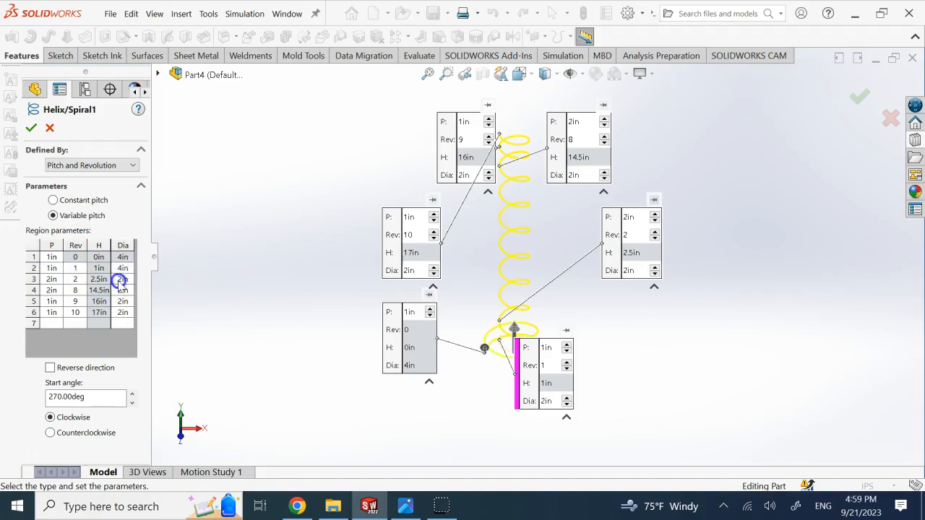
{"action": "double_click", "coordinate": [120, 280]}
{"action": "type", "text": "4"}
{"action": "double_click", "coordinate": [123, 290]}
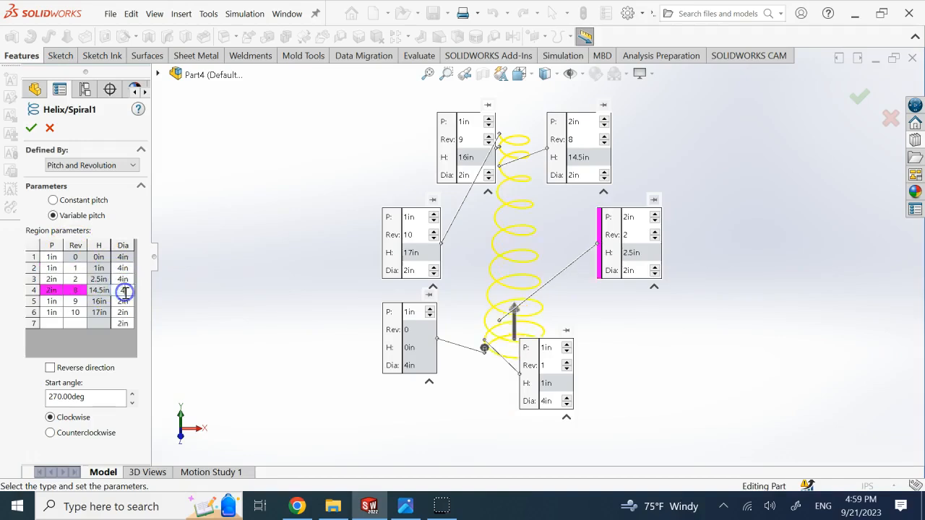
{"action": "type", "text": "4"}
{"action": "double_click", "coordinate": [123, 302]}
{"action": "type", "text": "4"}
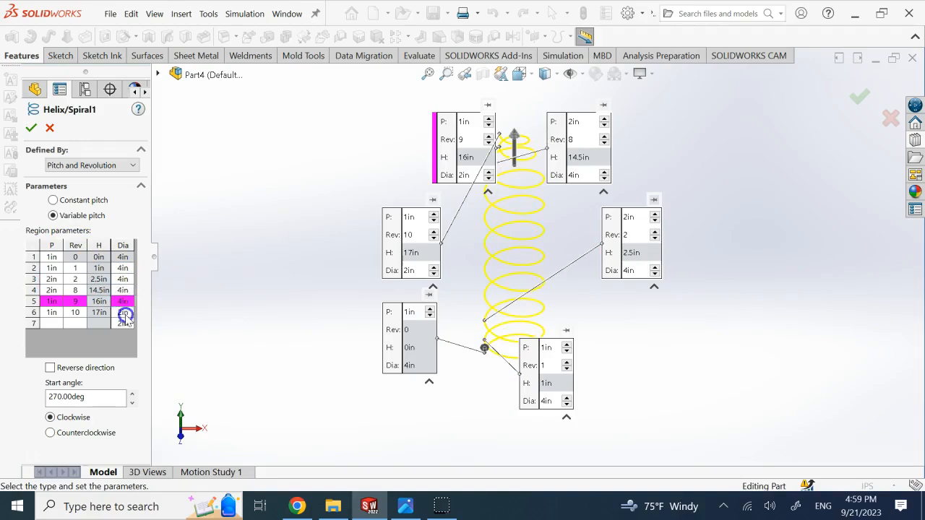
{"action": "double_click", "coordinate": [124, 313]}
{"action": "left_click", "coordinate": [245, 279]}
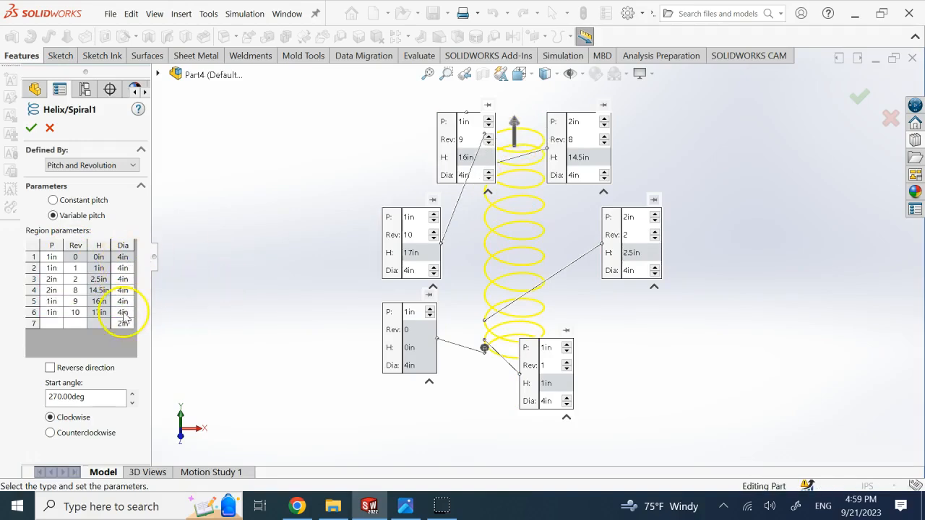
{"action": "left_click", "coordinate": [35, 131]}
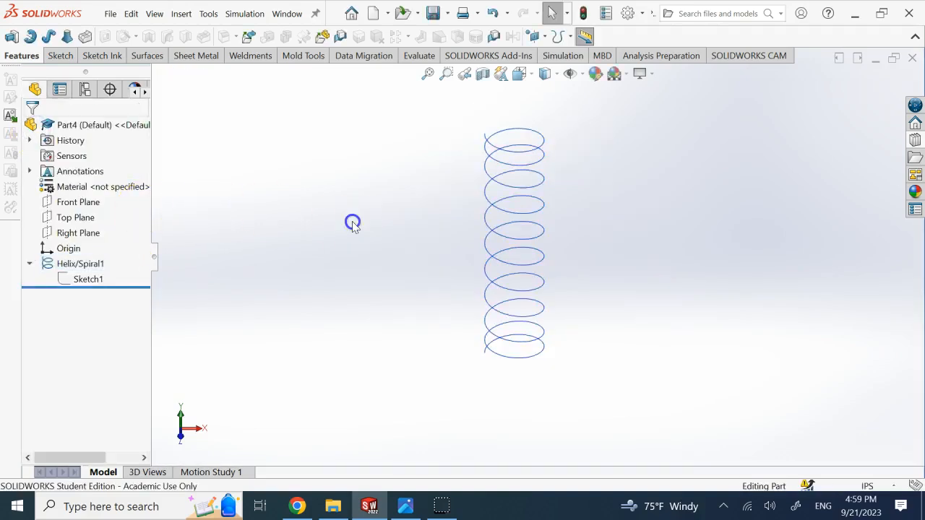
- Sweep a circular profile with a 0.50 in diameter along the helix to create the spring's solid wire
{"action": "key", "text": "Up"}
{"action": "key", "text": "Up"}
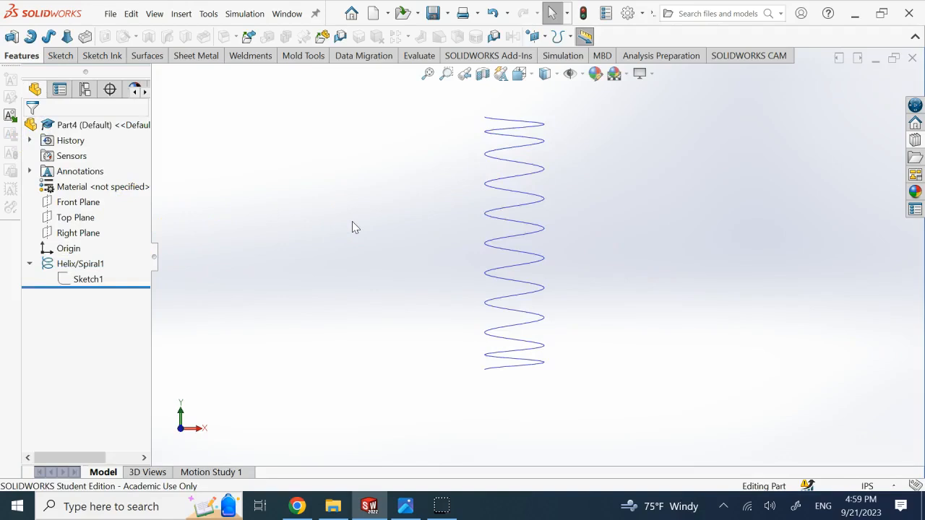
{"action": "key", "text": "Down"}
{"action": "key", "text": "Down"}
{"action": "left_click", "coordinate": [48, 36]}
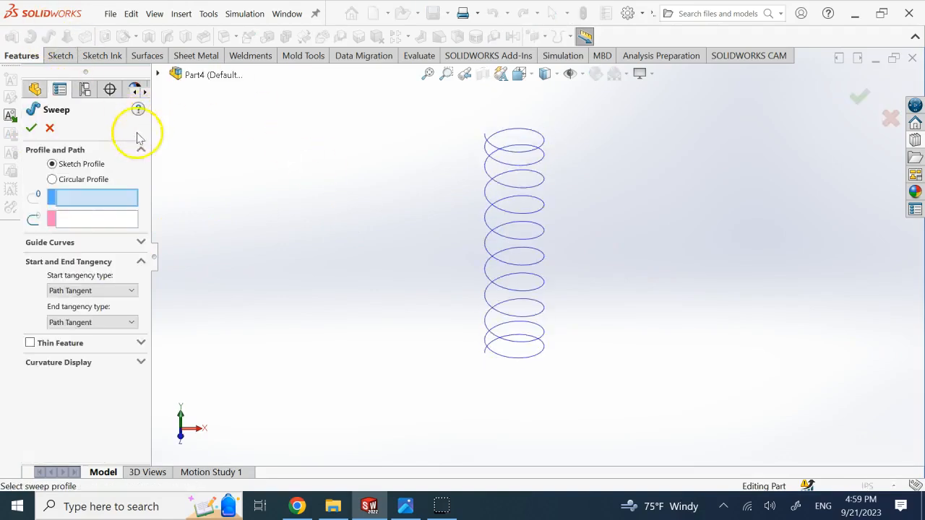
{"action": "left_click", "coordinate": [79, 182]}
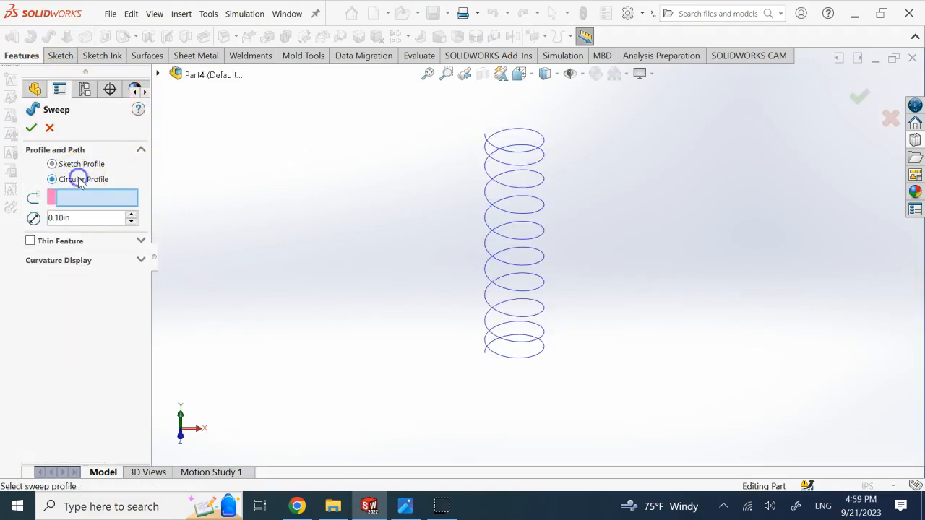
{"action": "left_click", "coordinate": [500, 156]}
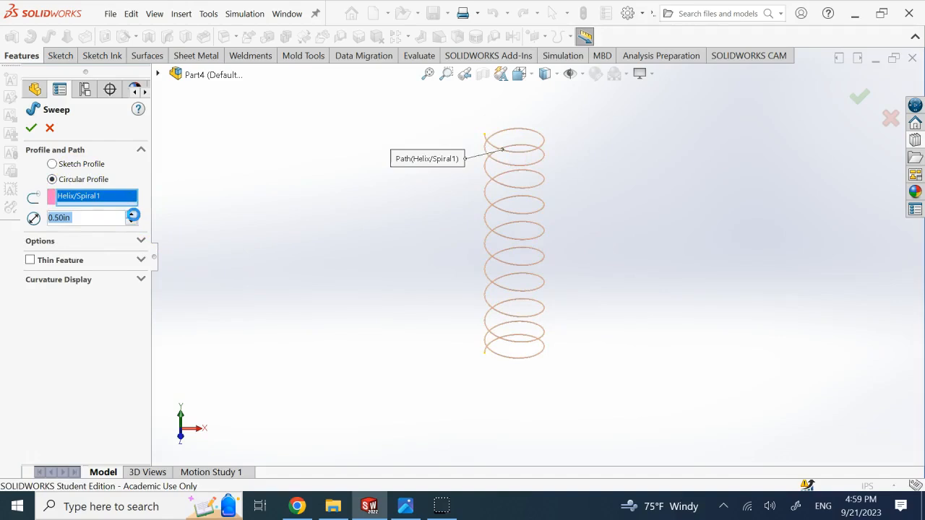
{"action": "left_click", "coordinate": [133, 214]}
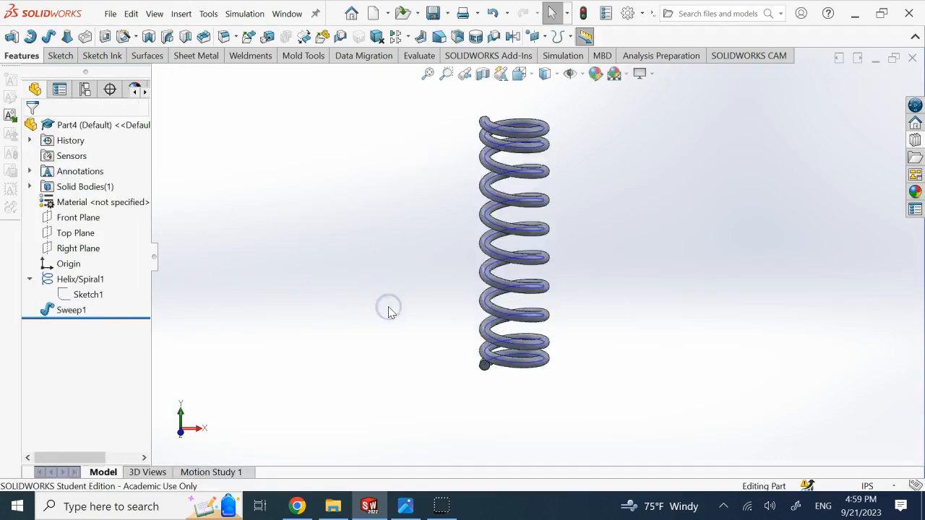
- Hide the helix curve running through the swept spring and inspect the spring's end coils
{"action": "right_click", "coordinate": [86, 279]}
{"action": "left_click", "coordinate": [108, 219]}
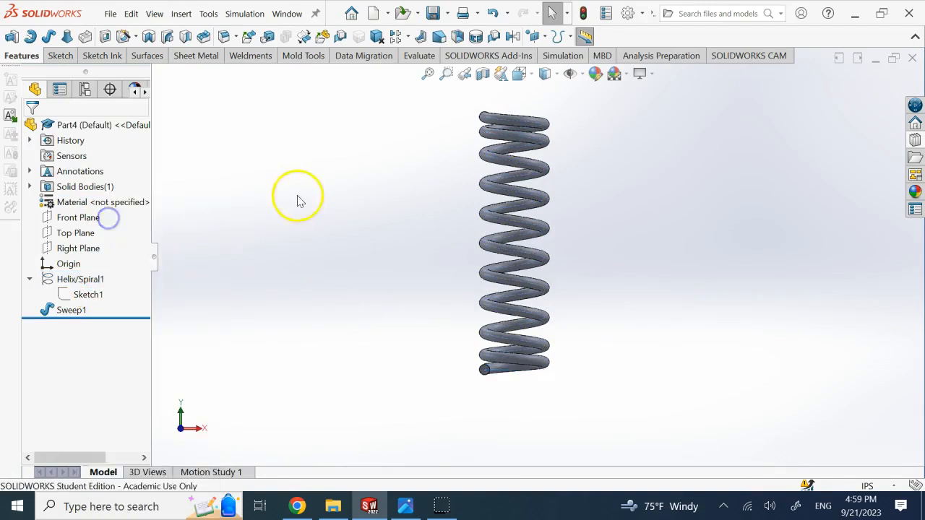
{"action": "left_click", "coordinate": [297, 196]}
{"action": "scroll", "coordinate": [566, 197], "scroll_direction": "up", "scroll_amount": 1}
{"action": "scroll", "coordinate": [544, 172], "scroll_direction": "down", "scroll_amount": 2}
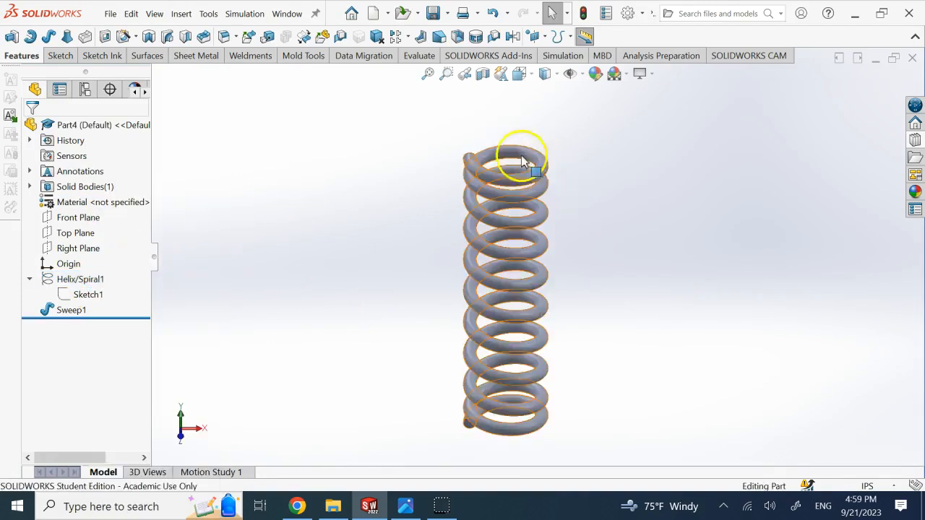
{"action": "middle_click_drag", "start_coordinate": [531, 410], "coordinate": [492, 429]}
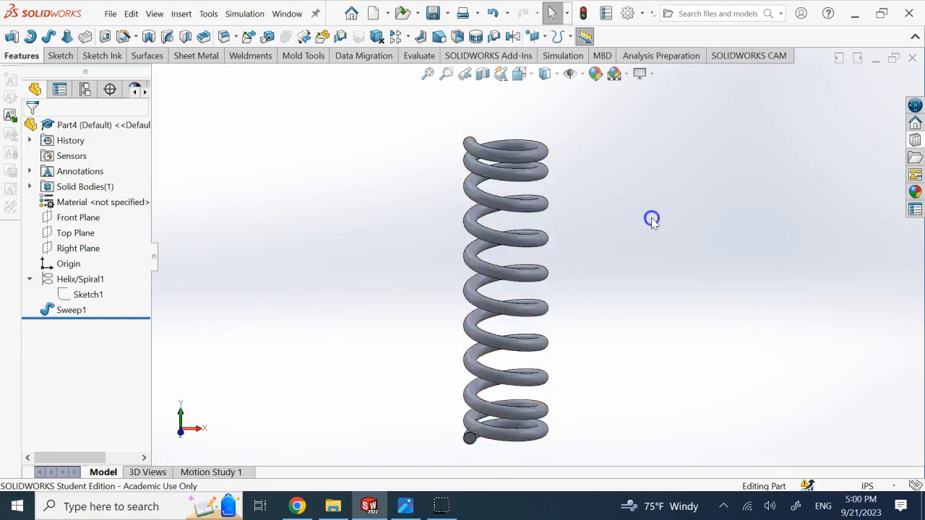
{"action": "middle_click_drag", "start_coordinate": [651, 219], "coordinate": [650, 208]}
- Start a sketch on the Front Plane and draw a corner rectangle about 7.89 by 1.81 in over the spring's top end
{"action": "left_click", "coordinate": [72, 218]}
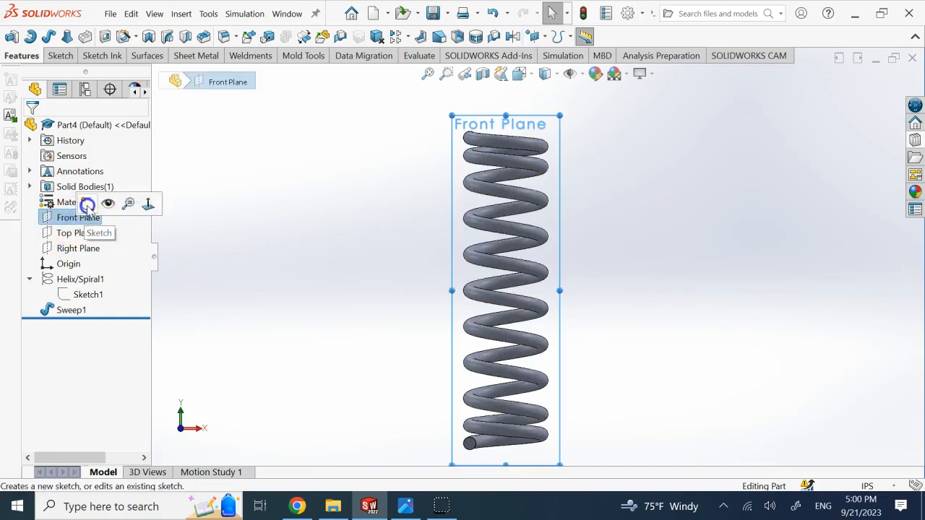
{"action": "left_click", "coordinate": [87, 203]}
{"action": "left_click", "coordinate": [90, 37]}
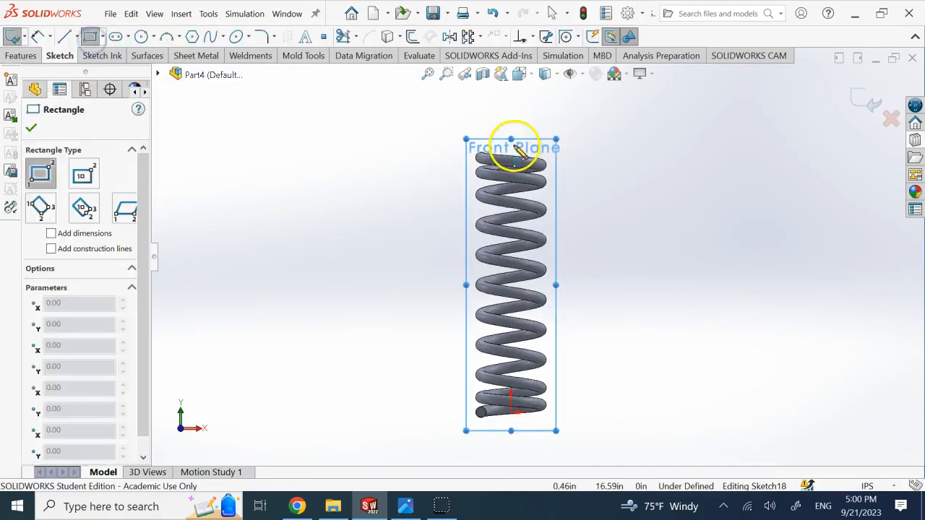
{"action": "left_click", "coordinate": [440, 137]}
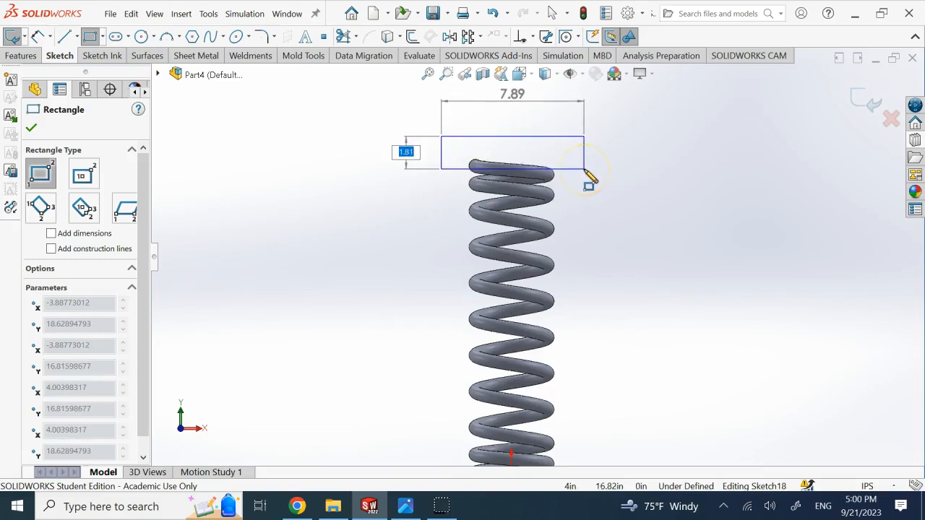
{"action": "left_click", "coordinate": [585, 170]}
- Draw a second corner rectangle about 1.92 in high over the spring's bottom end, wider than the coils, and exit the sketch
{"action": "scroll", "coordinate": [537, 351], "scroll_direction": "down", "scroll_amount": 3}
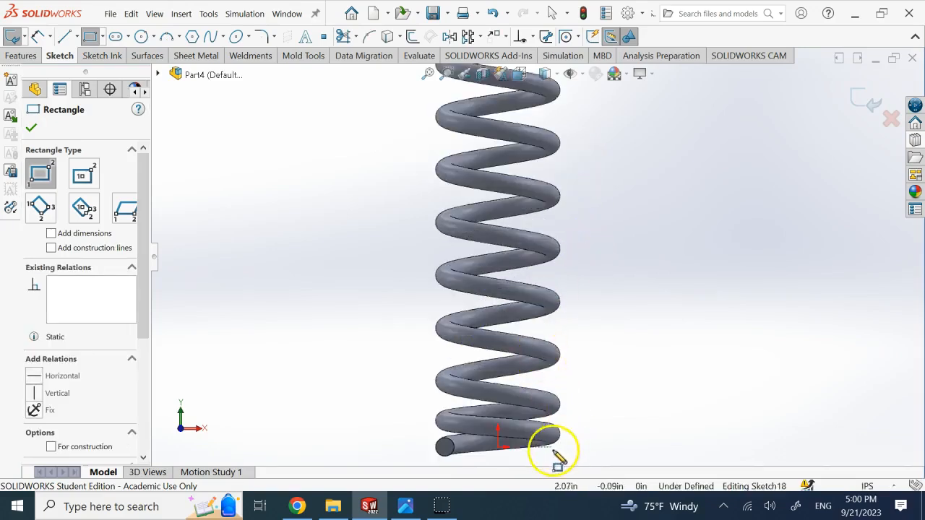
{"action": "left_click", "coordinate": [408, 449]}
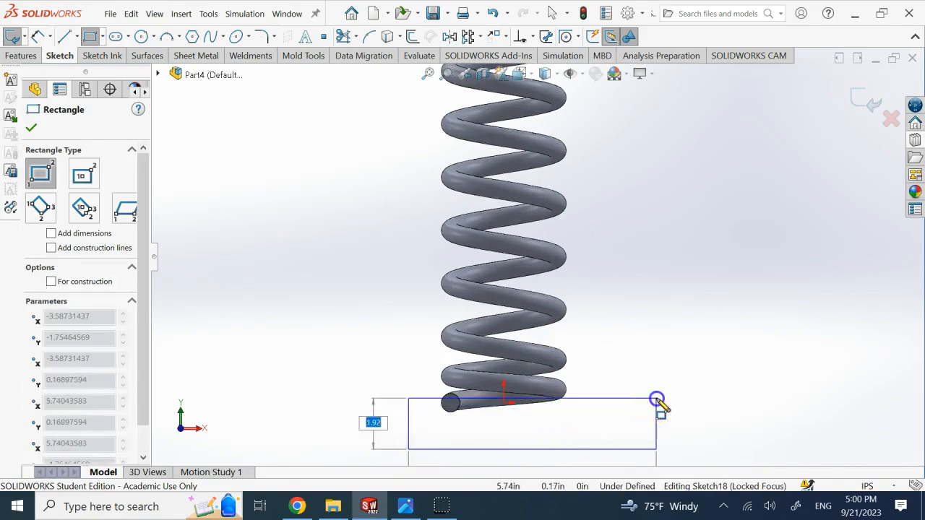
{"action": "left_click", "coordinate": [656, 398]}
{"action": "left_click", "coordinate": [870, 99]}
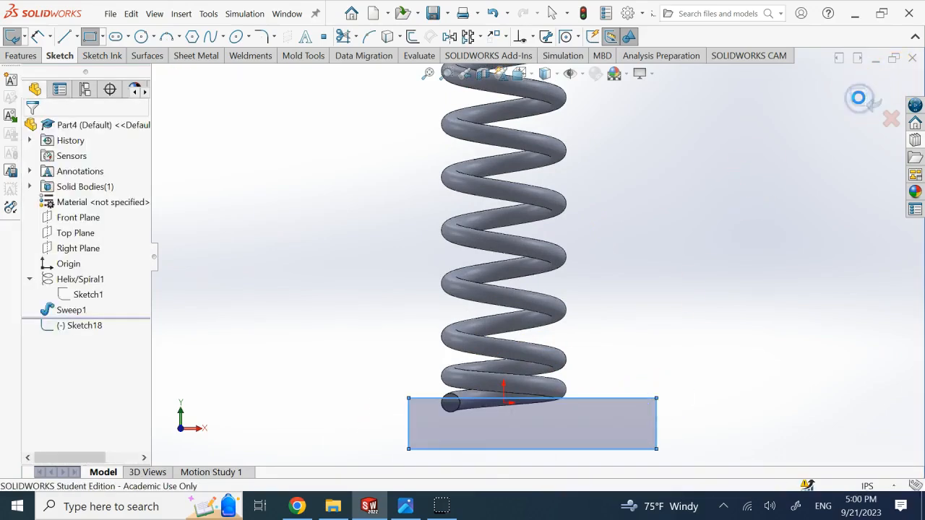
{"action": "left_click", "coordinate": [858, 98]}
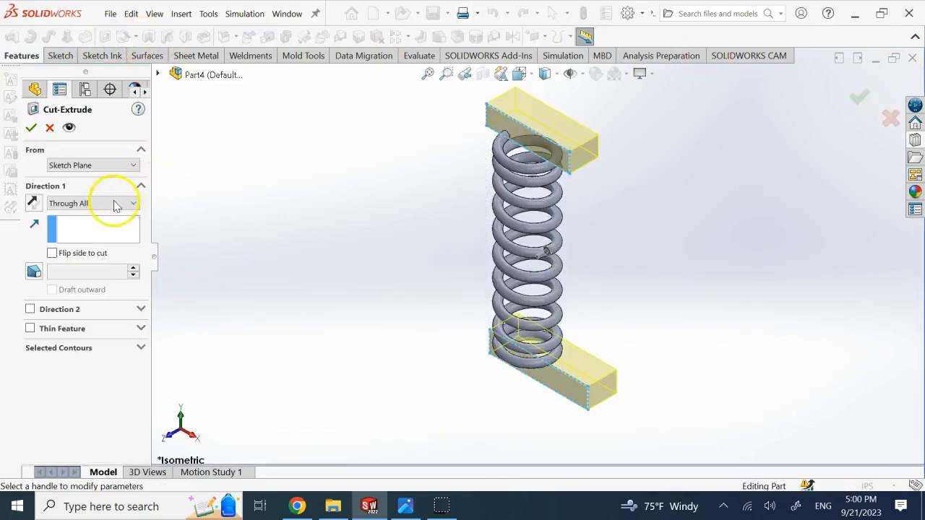
- Extrude-cut both rectangles Through All in both directions to trim the spring's ends flat
{"action": "left_click", "coordinate": [30, 309]}
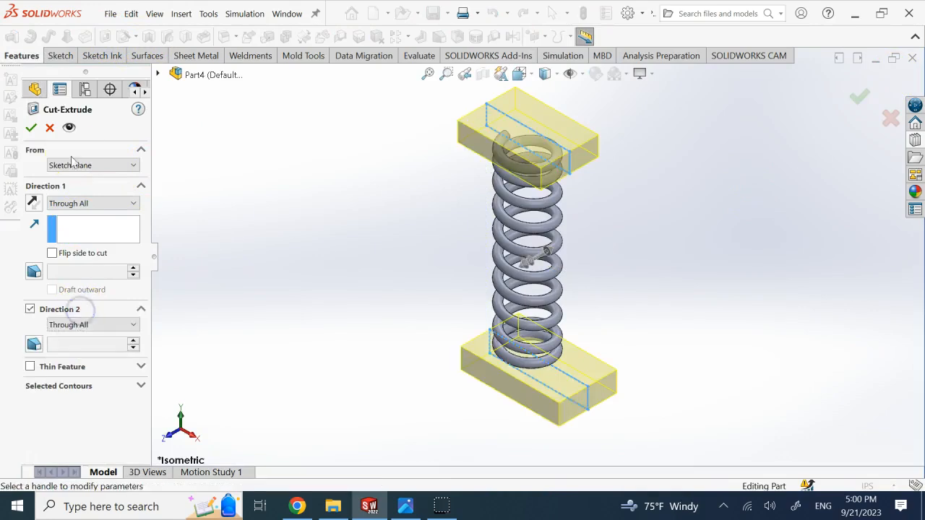
{"action": "left_click", "coordinate": [32, 129]}
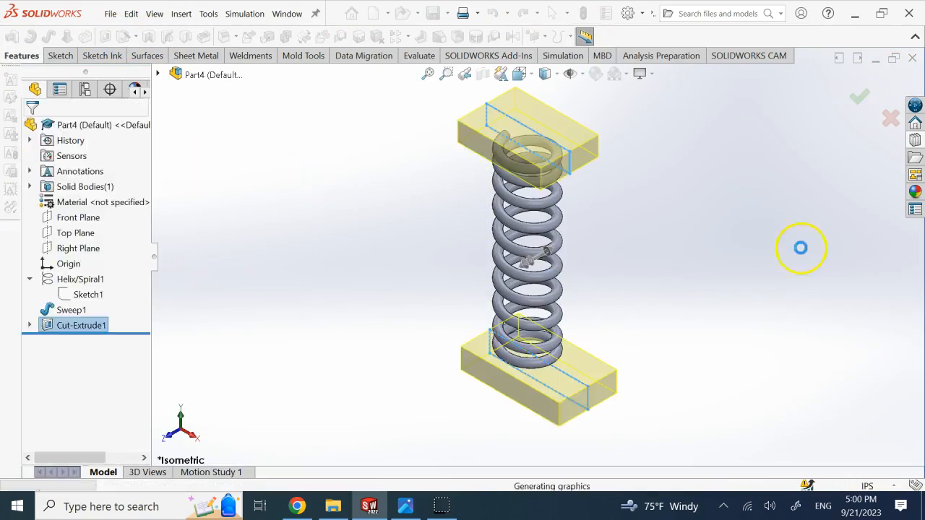
{"action": "left_click", "coordinate": [770, 232]}
- Examine the cut faces at the top and bottom ends of the spring
{"action": "scroll", "coordinate": [622, 156], "scroll_direction": "up", "scroll_amount": 3}
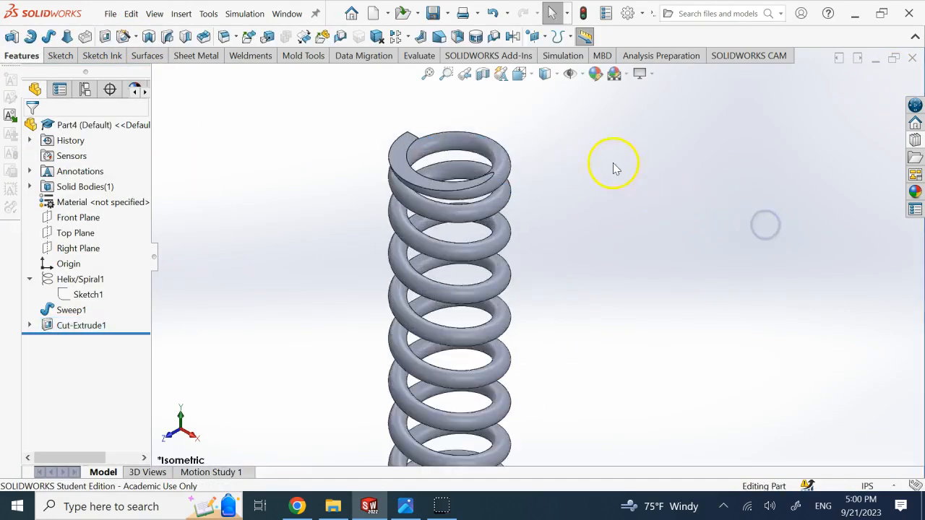
{"action": "left_click", "coordinate": [396, 160]}
{"action": "key", "text": "ctrl+1"}
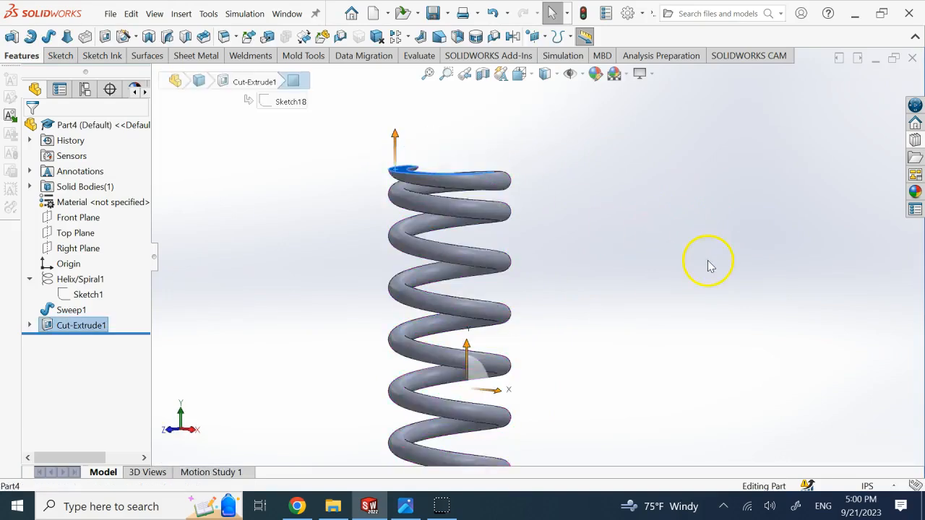
{"action": "middle_click_drag", "start_coordinate": [440, 277], "coordinate": [464, 279], "text": "ctrl"}
{"action": "scroll", "coordinate": [464, 283], "scroll_direction": "down", "scroll_amount": 3}
{"action": "scroll", "coordinate": [537, 385], "scroll_direction": "up", "scroll_amount": 5}
{"action": "middle_click_drag", "start_coordinate": [524, 404], "coordinate": [551, 372]}
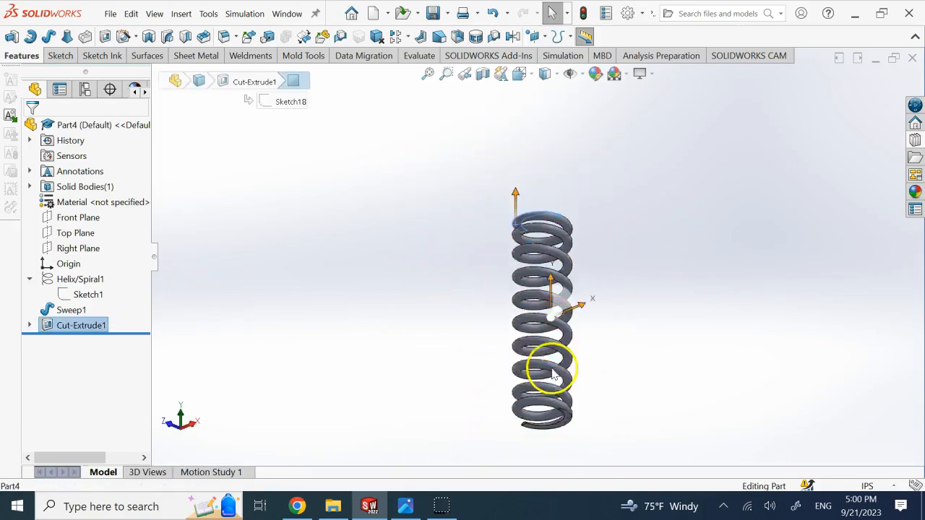
{"action": "scroll", "coordinate": [556, 418], "scroll_direction": "down", "scroll_amount": 4}
{"action": "left_click", "coordinate": [581, 378]}
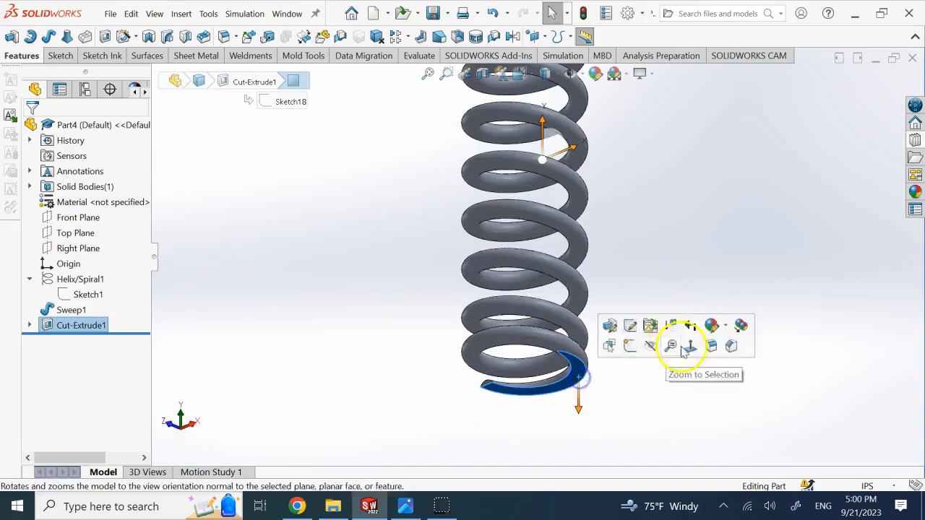
- Examine the finished spring from several sides, checking the coil spacing and the flat-cut ends
{"action": "left_click", "coordinate": [675, 218]}
{"action": "key", "text": "ctrl+shift+z"}
{"action": "key", "text": "ctrl+shift+z"}
{"action": "key", "text": "ctrl+shift+z"}
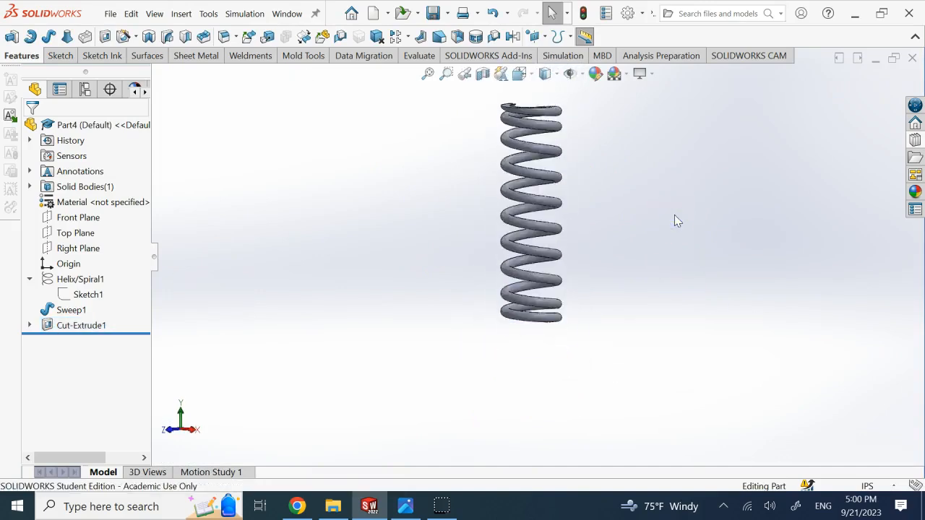
{"action": "key", "text": "Down"}
{"action": "key", "text": "Up"}
{"action": "key", "text": "Left"}
{"action": "key", "text": "Left"}
{"action": "key", "text": "Left"}
{"action": "key", "text": "Left"}
{"action": "key", "text": "Left"}
{"action": "key", "text": "Left"}
{"action": "key", "text": "Left"}
{"action": "key", "text": "Up"}
{"action": "key", "text": "Down"}
{"action": "key", "text": "Left"}
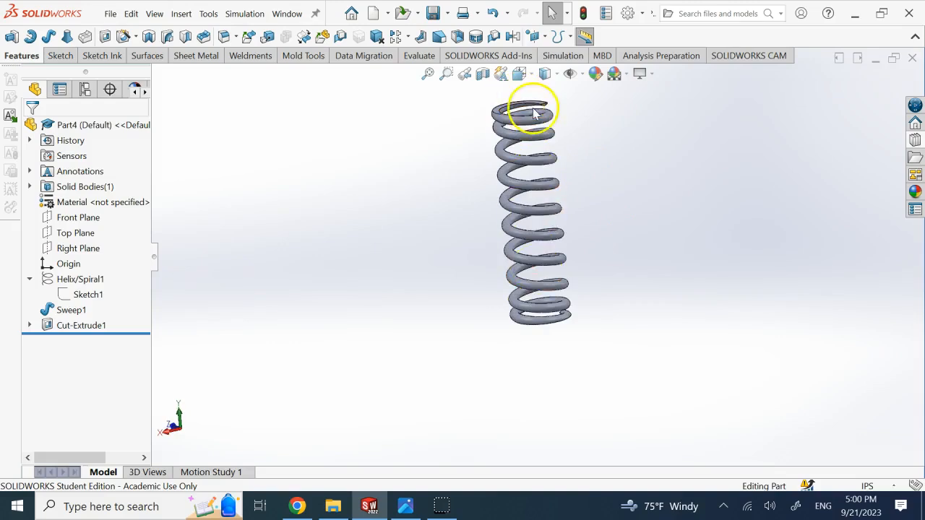
{"action": "left_click", "coordinate": [677, 219]}
{"action": "key", "text": "z"}
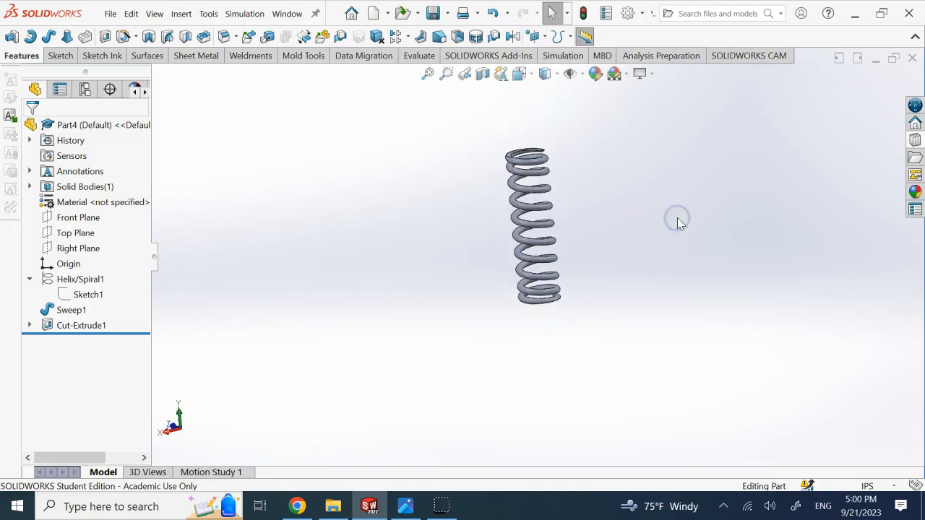
- Close the spring part without saving and switch to the Photos window showing the reference picture of the two springs
{"action": "left_click", "coordinate": [913, 60]}
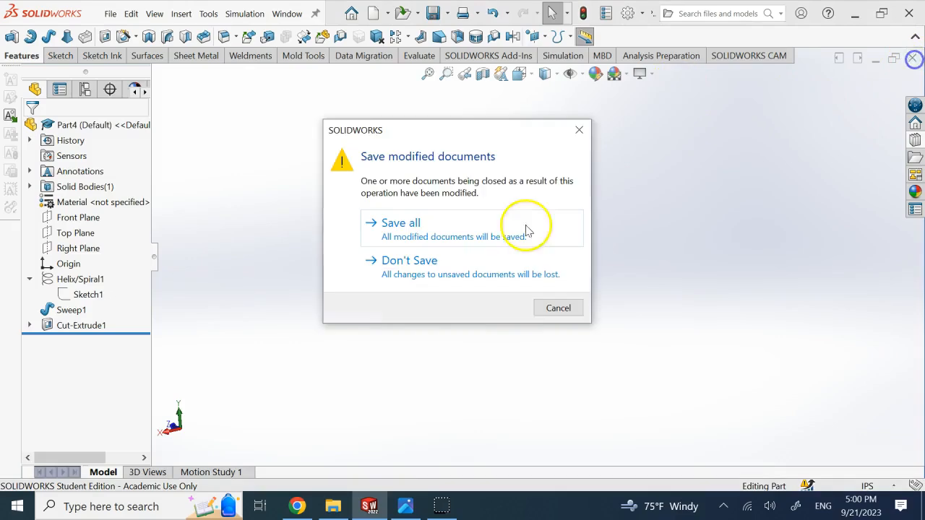
{"action": "left_click", "coordinate": [458, 276]}
{"action": "left_click", "coordinate": [405, 506]}
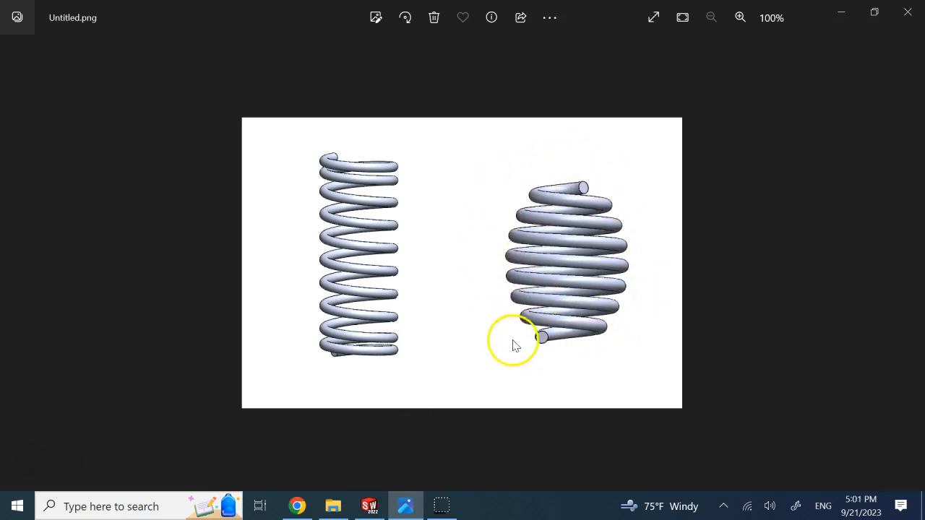
- Switch back to SOLIDWORKS and create a new part document
{"action": "mouse_move", "coordinate": [365, 502]}
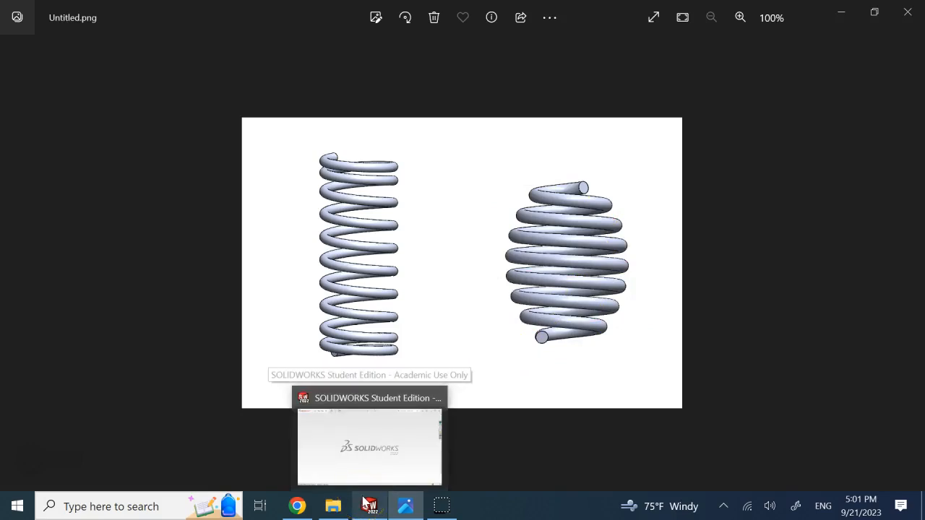
{"action": "left_click", "coordinate": [365, 502]}
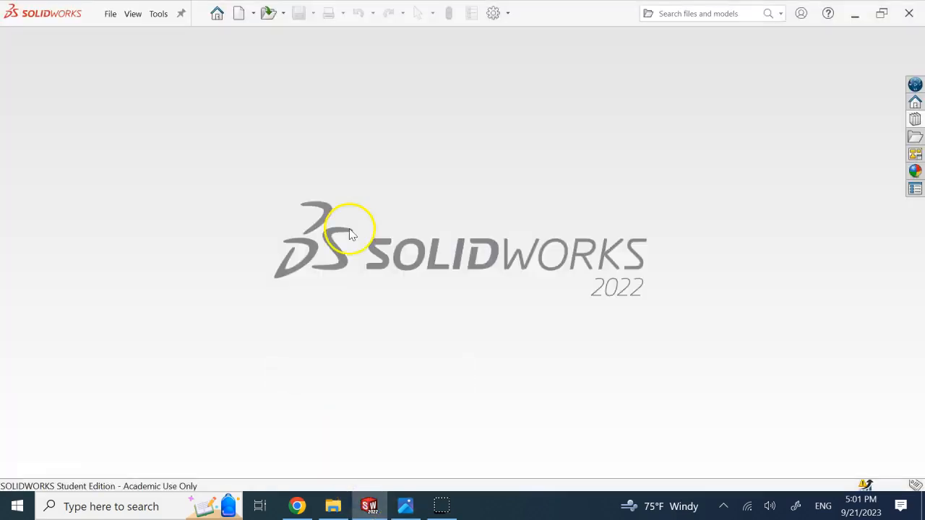
{"action": "left_click", "coordinate": [239, 14]}
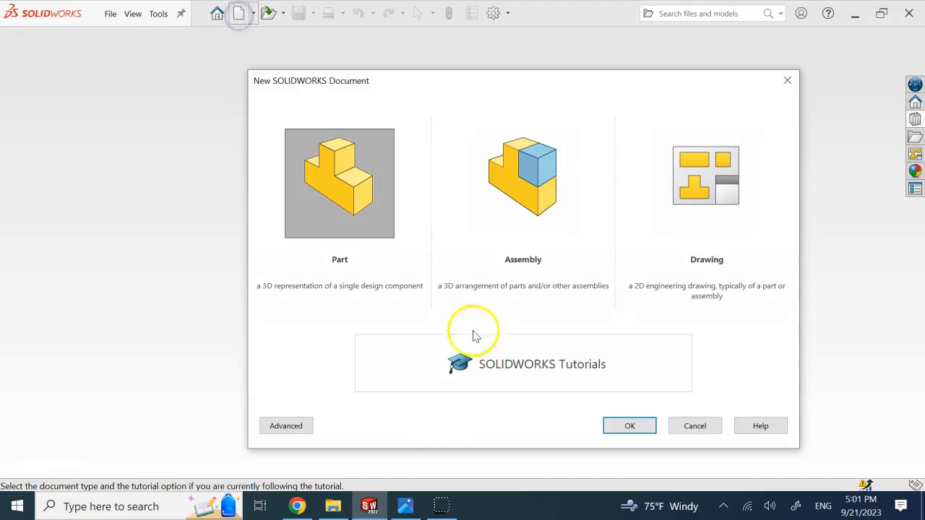
{"action": "left_click", "coordinate": [621, 423]}
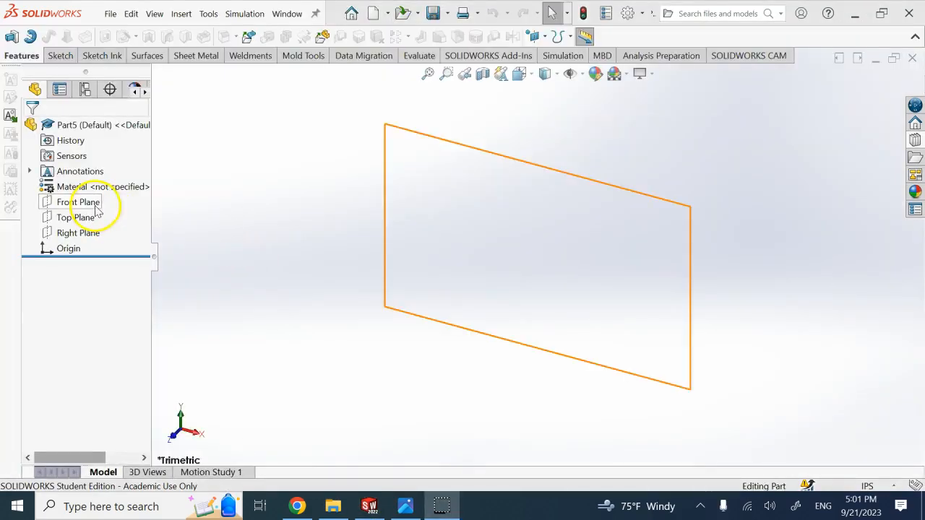
- Start a sketch on the Front Plane and draw a three-point arc of about 3.06 in radius, bulging away from the origin
{"action": "left_click", "coordinate": [80, 202]}
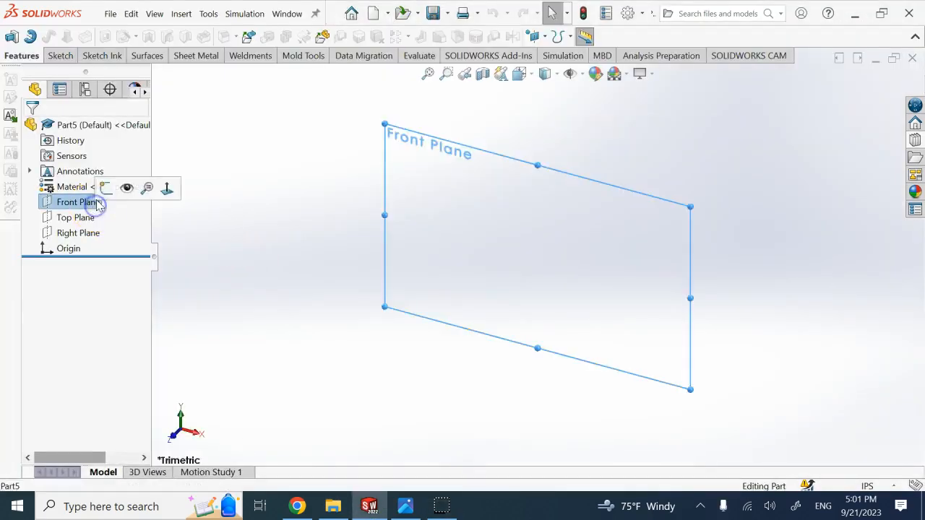
{"action": "left_click", "coordinate": [100, 187]}
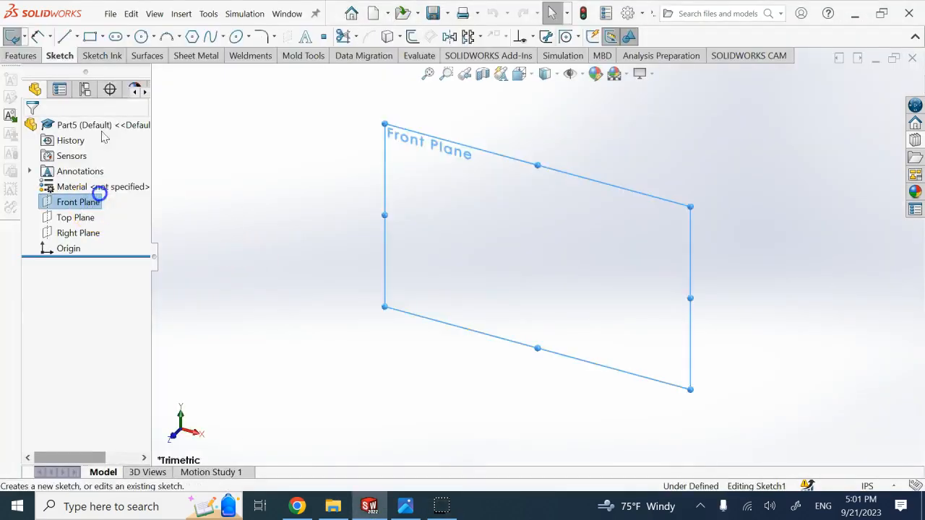
{"action": "left_click", "coordinate": [165, 36]}
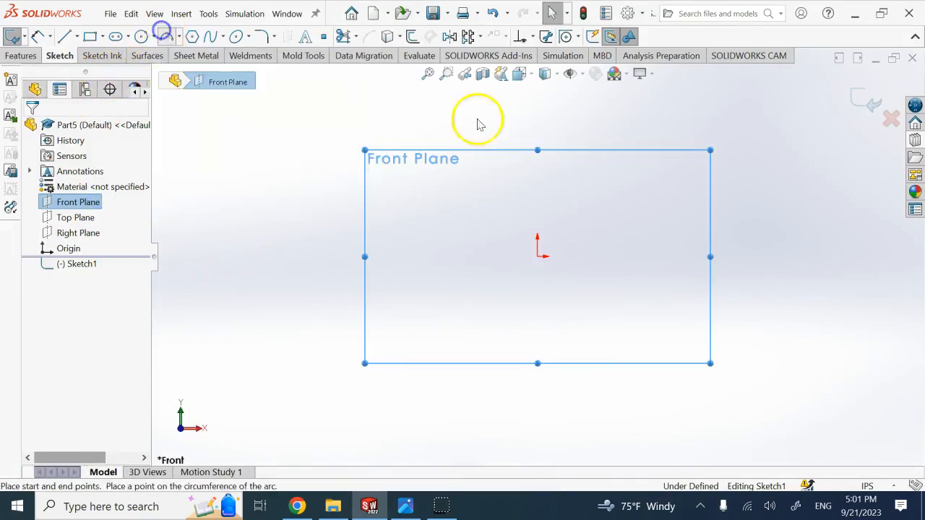
{"action": "left_click", "coordinate": [576, 164]}
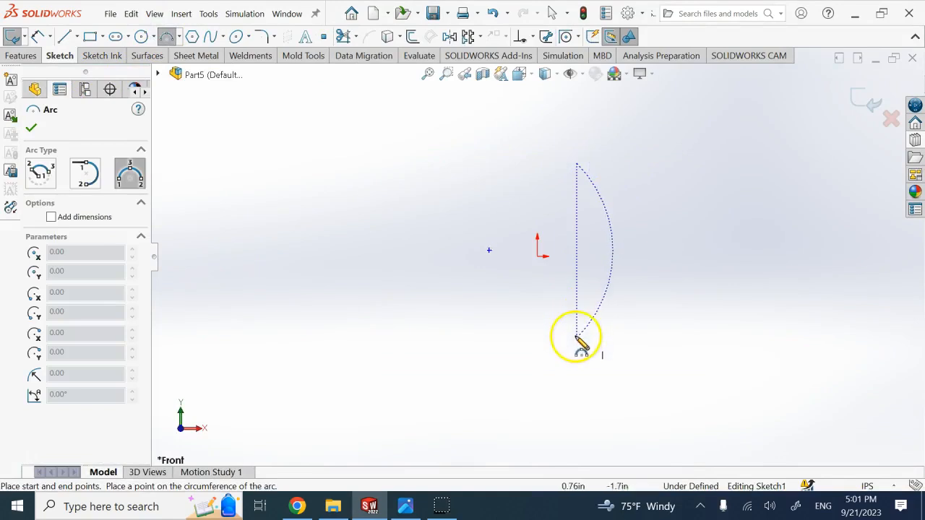
{"action": "left_click", "coordinate": [576, 361]}
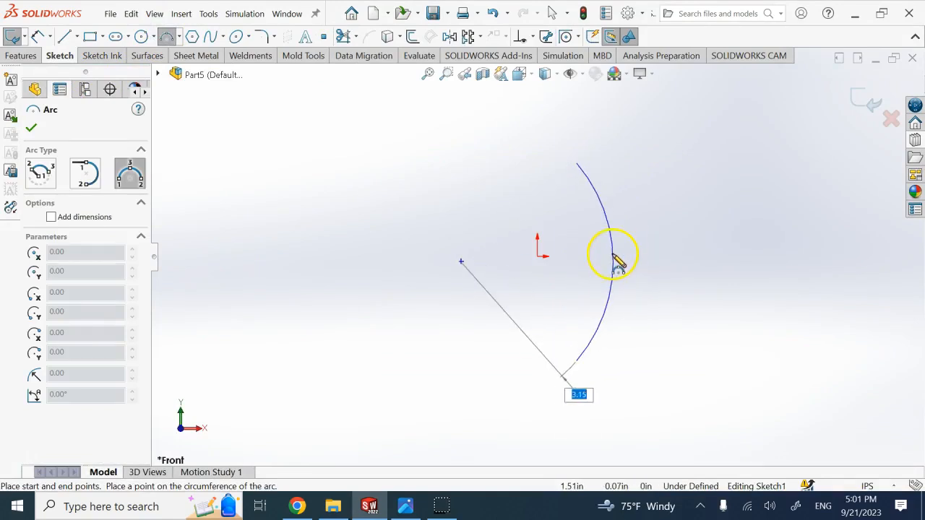
{"action": "left_click", "coordinate": [613, 258]}
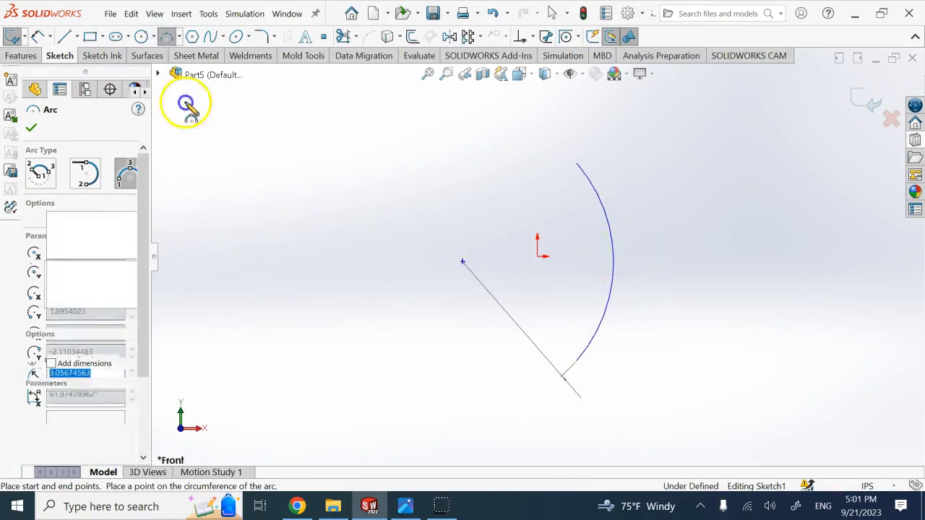
{"action": "left_click", "coordinate": [169, 40]}
- Apply a vertical relation between the arc's two endpoints
{"action": "left_click", "coordinate": [577, 361]}
{"action": "left_click", "coordinate": [72, 297]}
{"action": "left_click", "coordinate": [35, 332]}
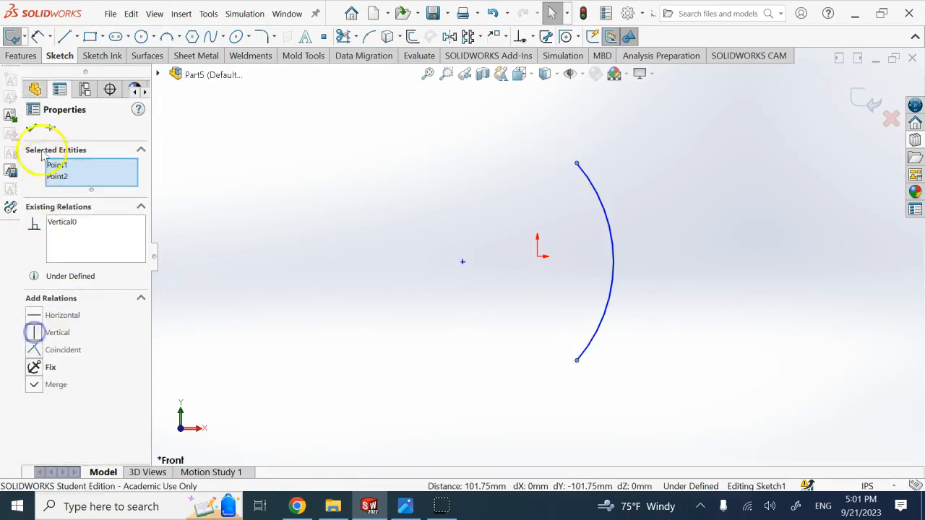
{"action": "left_click", "coordinate": [305, 256]}
- Make the arc's center point horizontal with the origin
{"action": "left_click", "coordinate": [537, 258]}
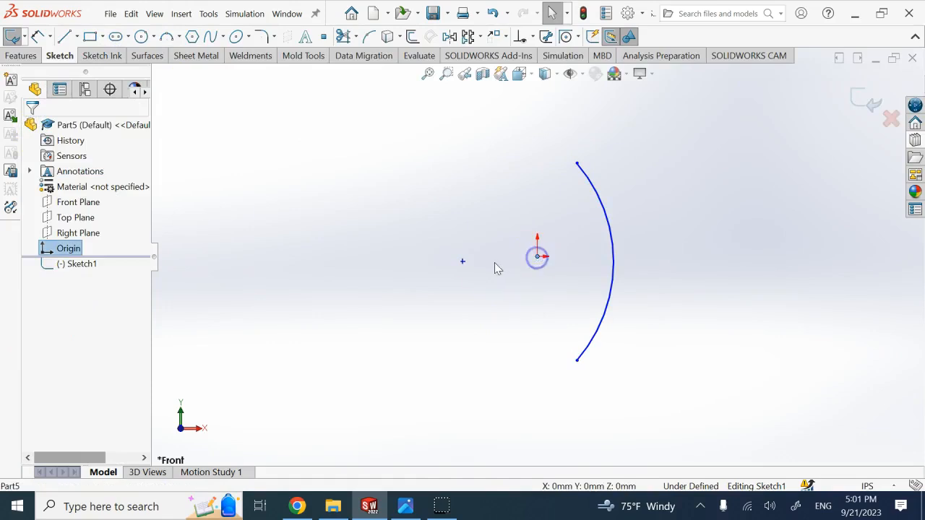
{"action": "left_click", "coordinate": [463, 265], "text": "ctrl"}
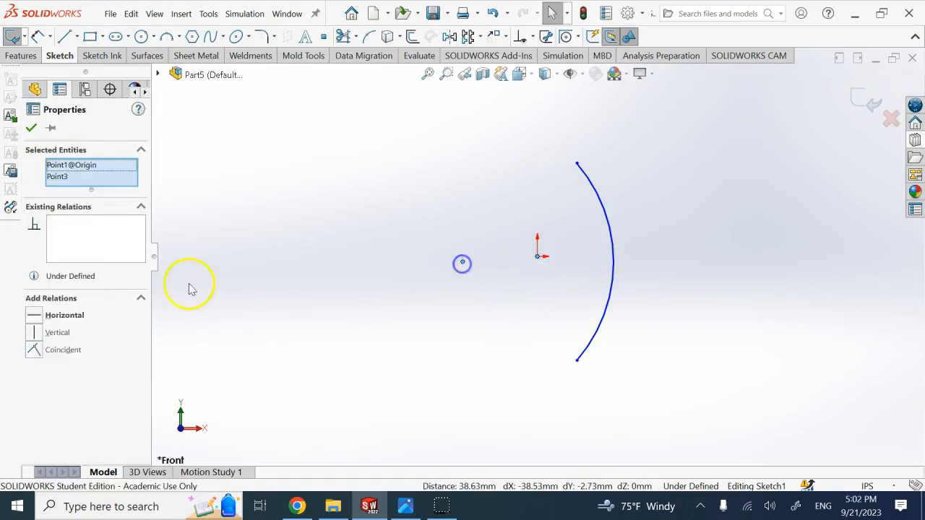
{"action": "left_click", "coordinate": [34, 316]}
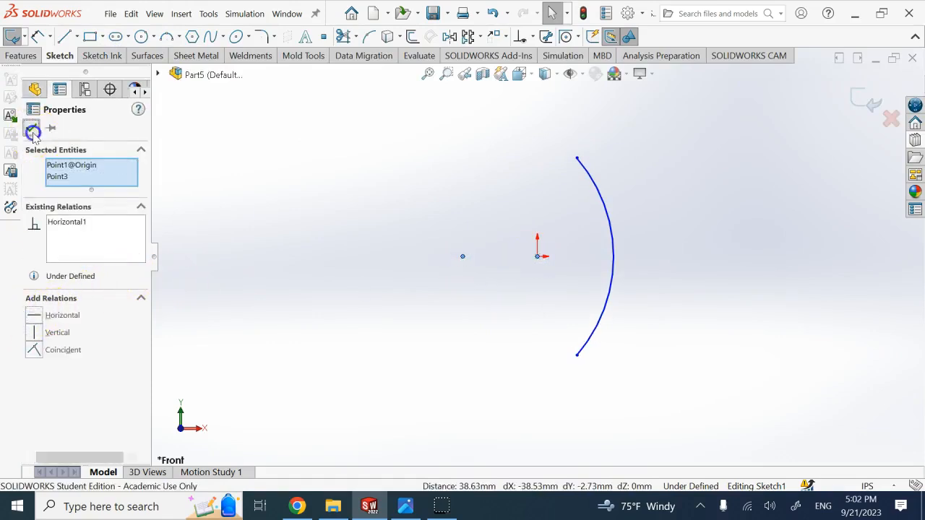
{"action": "left_click", "coordinate": [31, 128]}
- Dimension the vertical distance between the arc's two endpoints as 4 in
{"action": "left_click", "coordinate": [45, 37]}
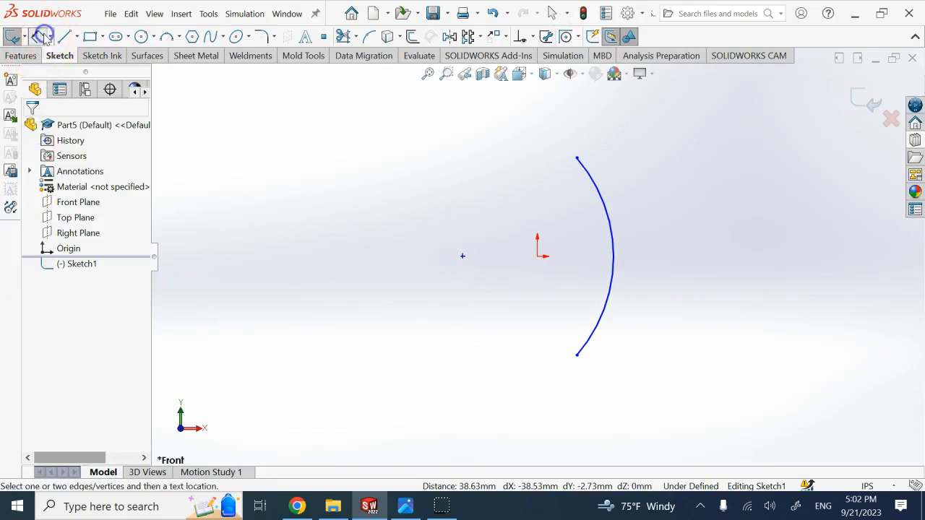
{"action": "left_click", "coordinate": [576, 159]}
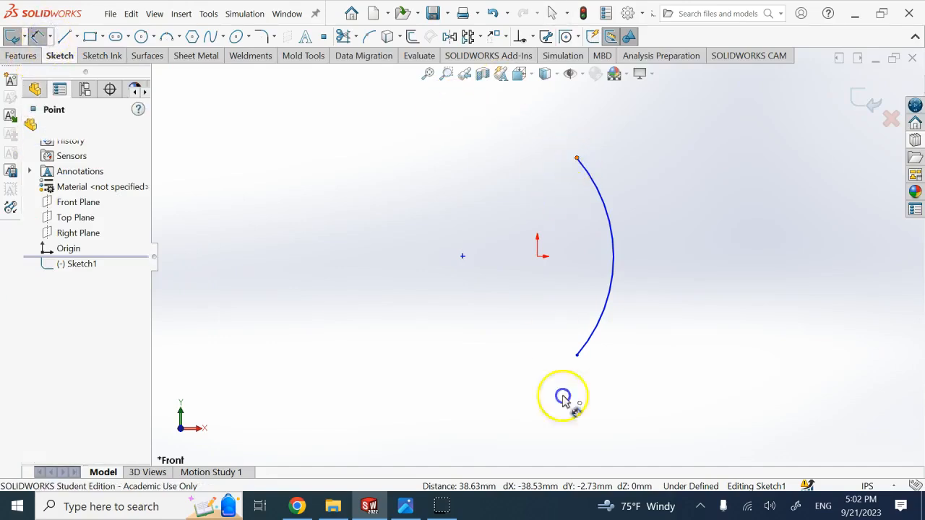
{"action": "left_click", "coordinate": [577, 354]}
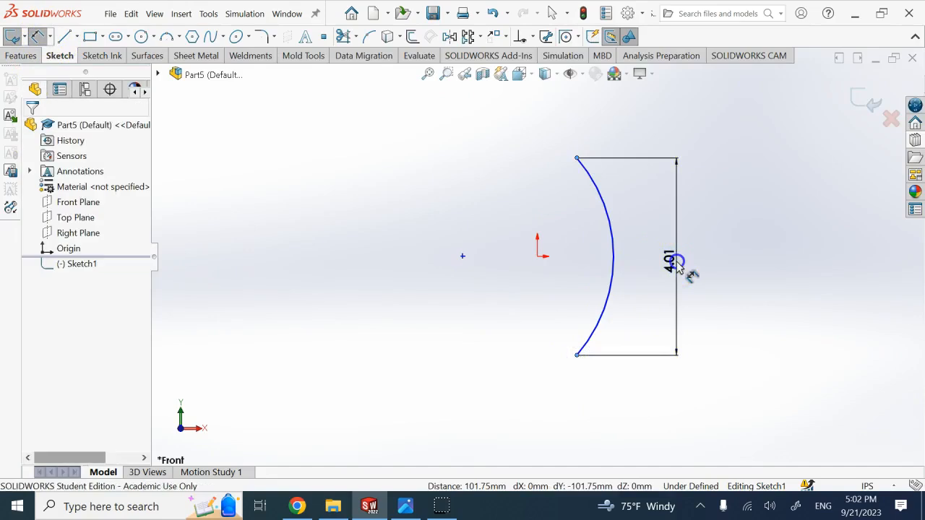
{"action": "left_click", "coordinate": [677, 264]}
{"action": "type", "text": "4"}
{"action": "key", "text": "Return"}
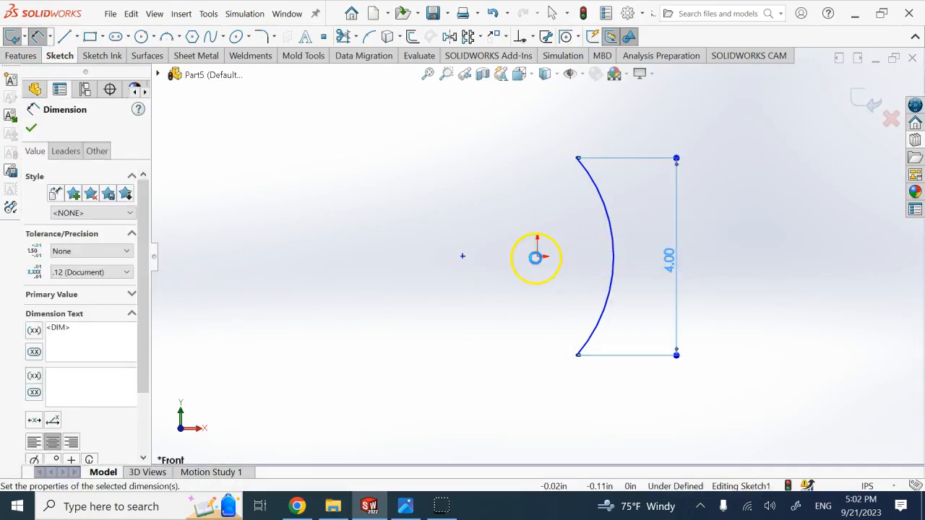
- Dimension the horizontal distance from the origin to the arc's upper endpoint as 0.5 in
{"action": "left_click", "coordinate": [537, 256]}
{"action": "left_click", "coordinate": [577, 159]}
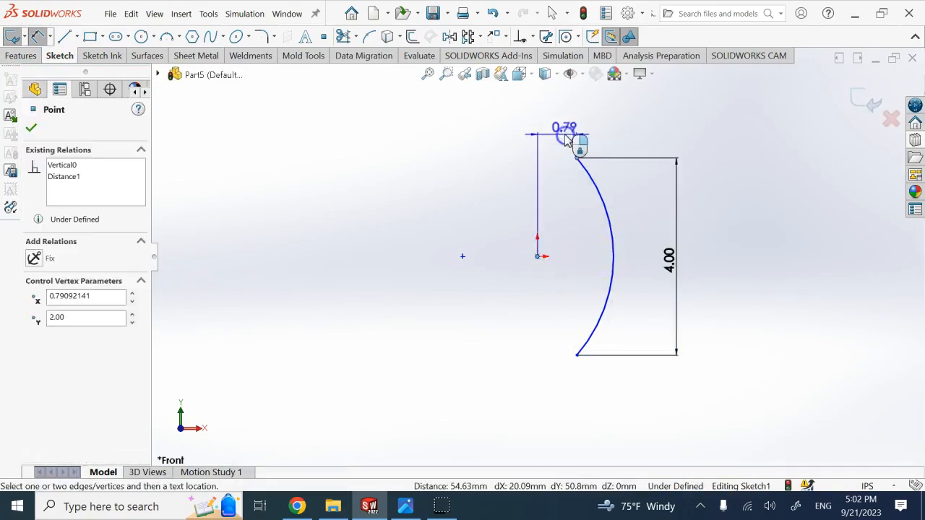
{"action": "left_click", "coordinate": [578, 141]}
{"action": "type", "text": "0.5"}
{"action": "key", "text": "Return"}
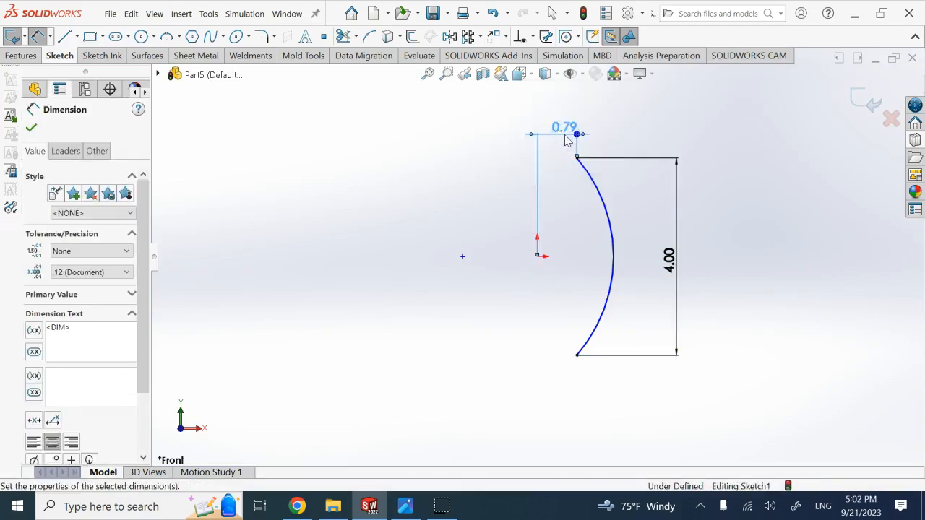
- Dimension the arc's radius as 2.5 in and exit the sketch
{"action": "left_click", "coordinate": [585, 192]}
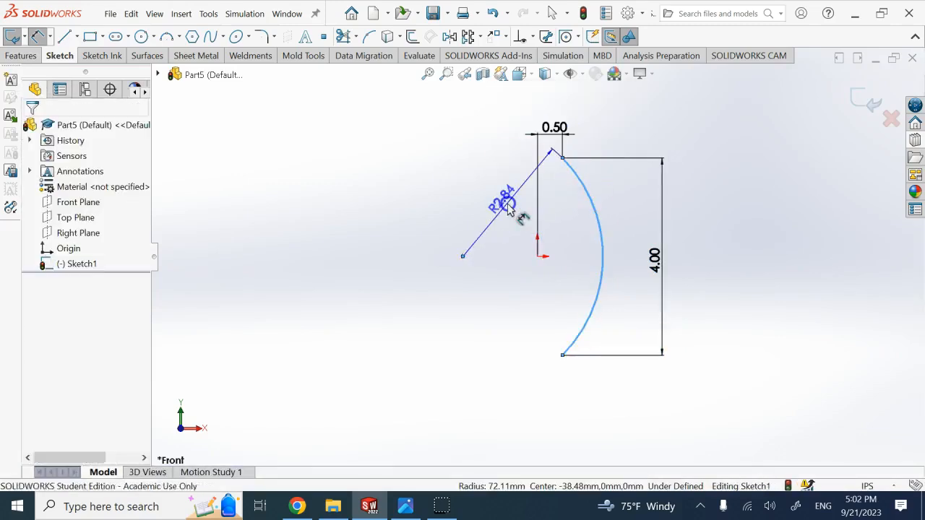
{"action": "left_click", "coordinate": [508, 206]}
{"action": "key", "text": "Return"}
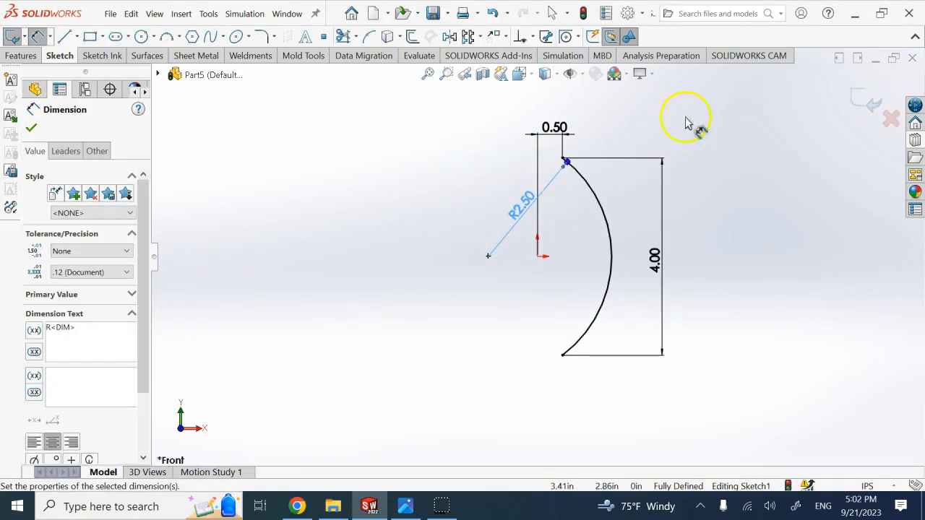
{"action": "left_click", "coordinate": [859, 101]}
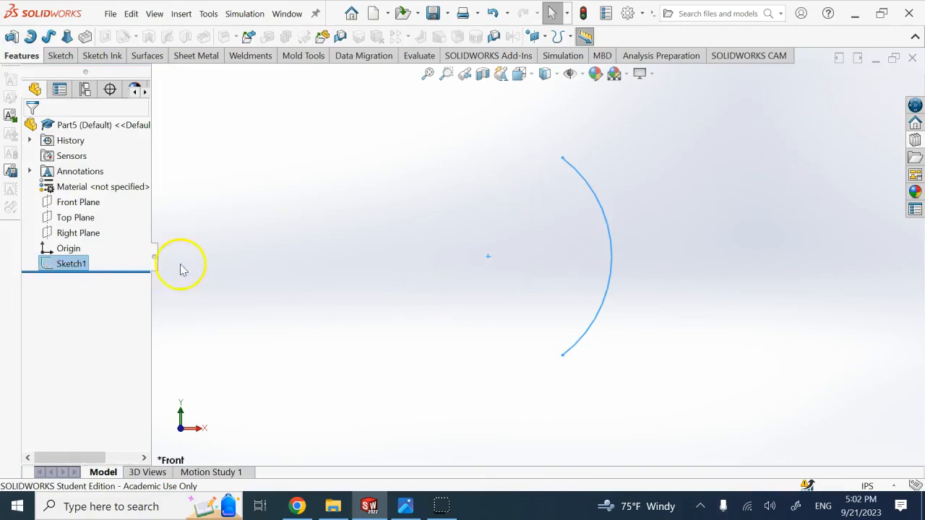
- In a new Front Plane sketch, draw a vertical line about 5.77 in long through the origin and exit the sketch
{"action": "left_click", "coordinate": [80, 203]}
{"action": "left_click", "coordinate": [94, 179]}
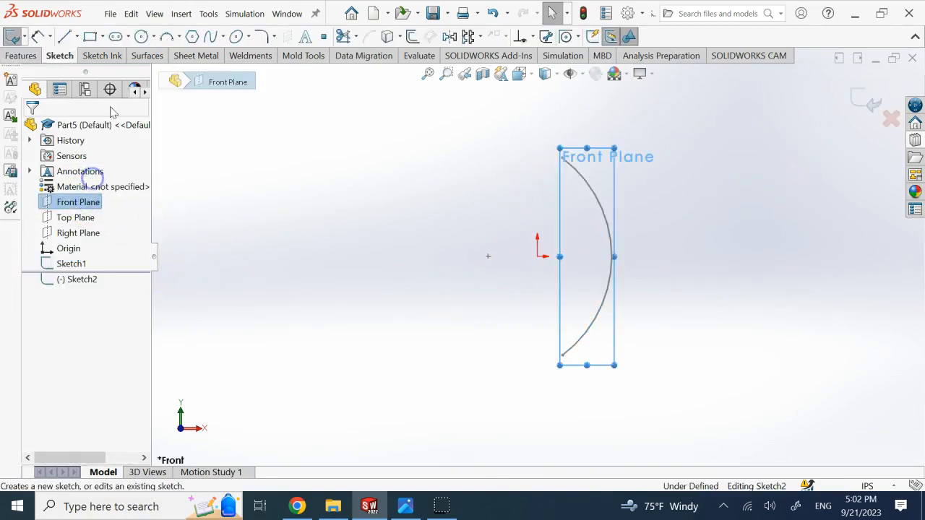
{"action": "left_click", "coordinate": [63, 37]}
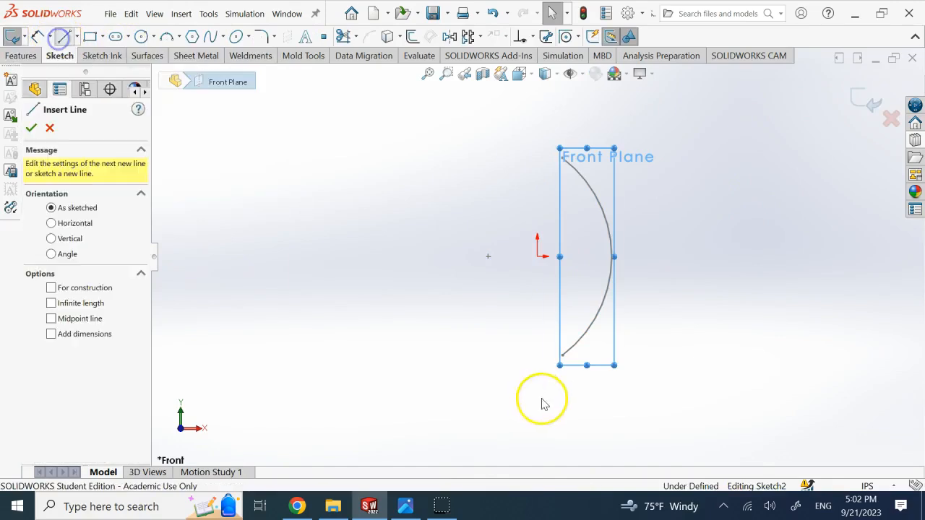
{"action": "left_click", "coordinate": [537, 407]}
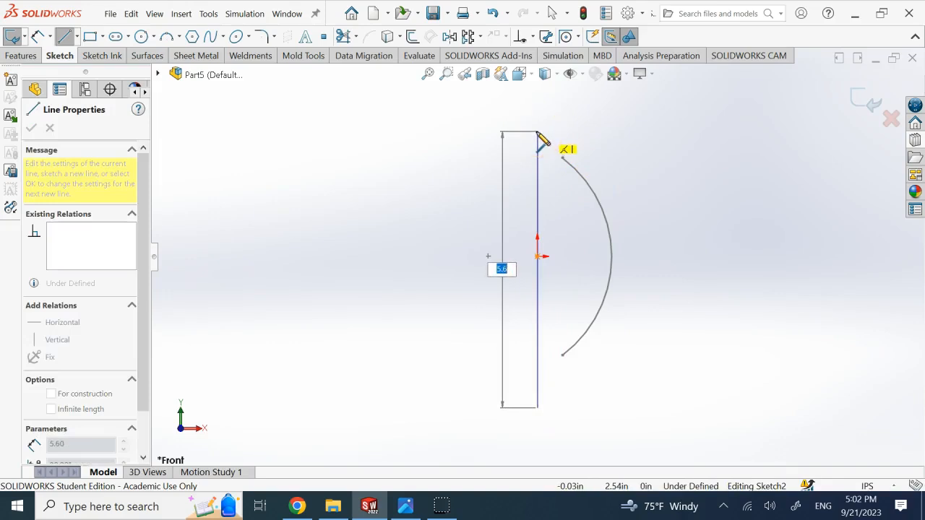
{"action": "left_click", "coordinate": [539, 126]}
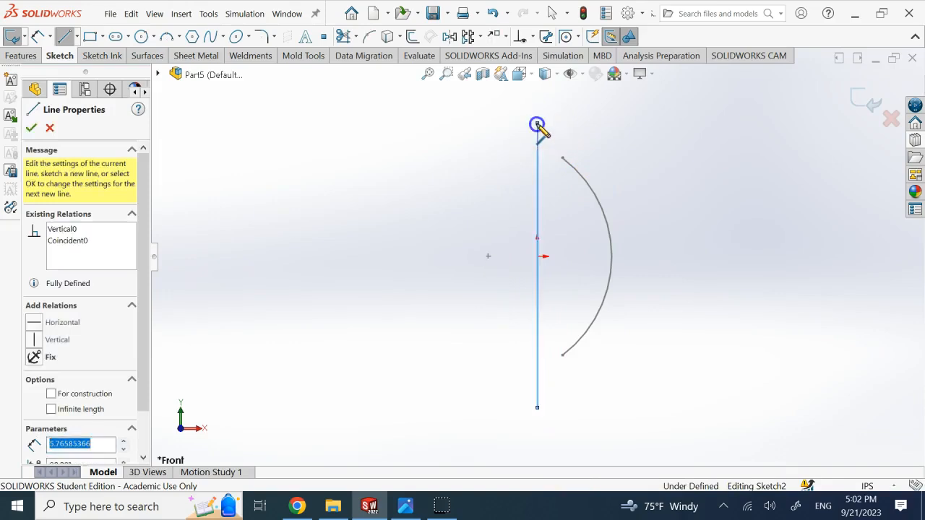
{"action": "key", "text": "Escape"}
{"action": "left_click", "coordinate": [863, 101]}
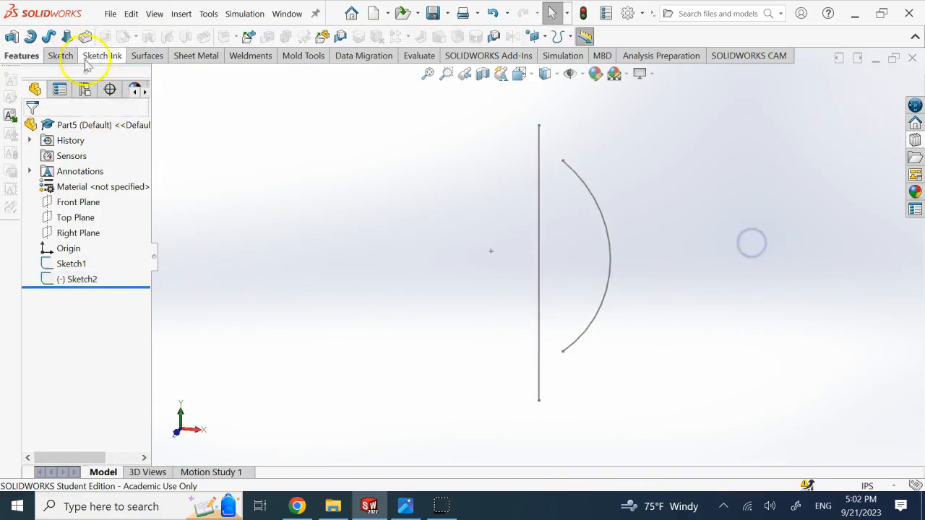
- Create a revolved surface by turning the arc 360° about the vertical line
{"action": "left_click", "coordinate": [145, 56]}
{"action": "left_click", "coordinate": [28, 38]}
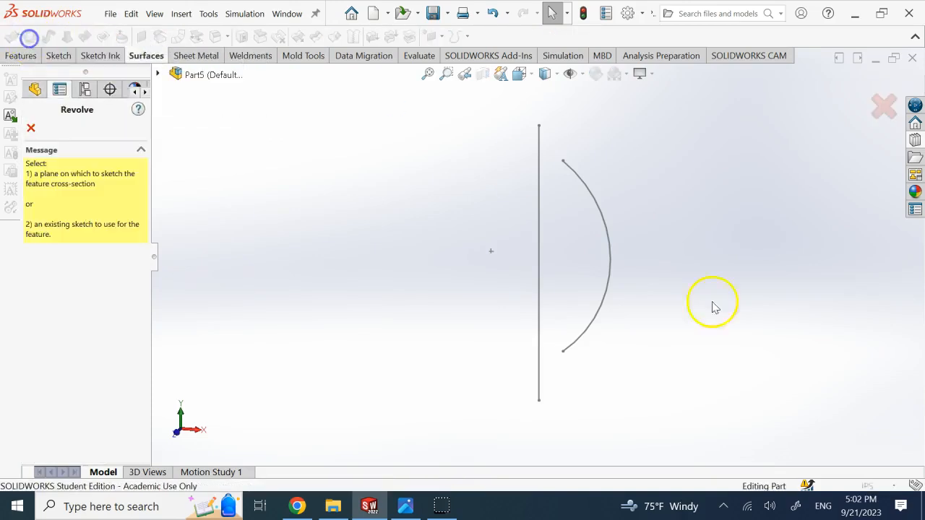
{"action": "left_click", "coordinate": [609, 249]}
{"action": "left_click", "coordinate": [541, 247]}
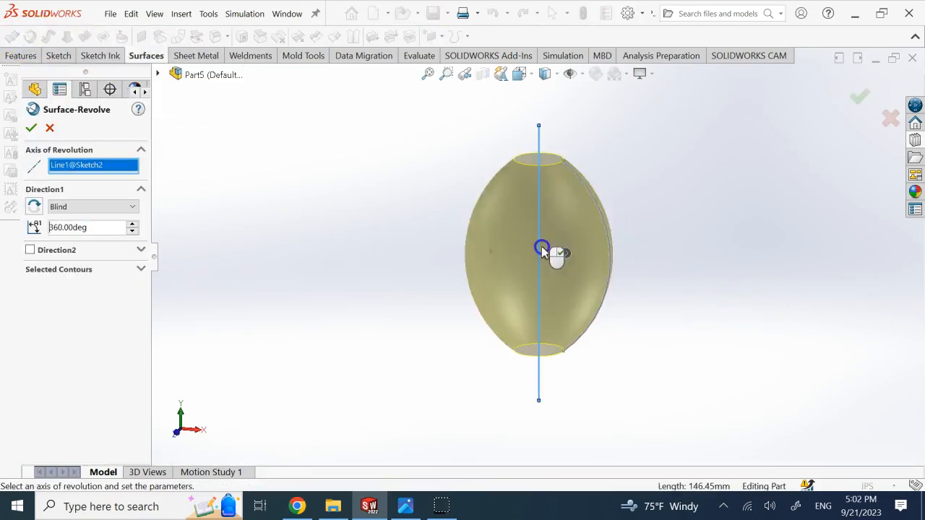
{"action": "left_click", "coordinate": [30, 127]}
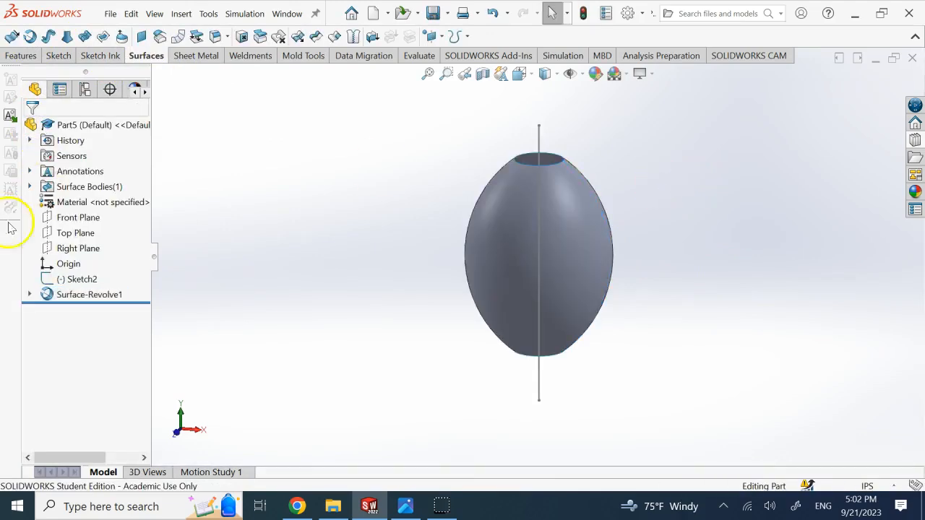
- In a new Front Plane sketch, draw a horizontal line from the vertical line's upper endpoint outward past the barrel's widest radius, and exit the sketch
{"action": "left_click", "coordinate": [92, 213]}
{"action": "left_click", "coordinate": [93, 205]}
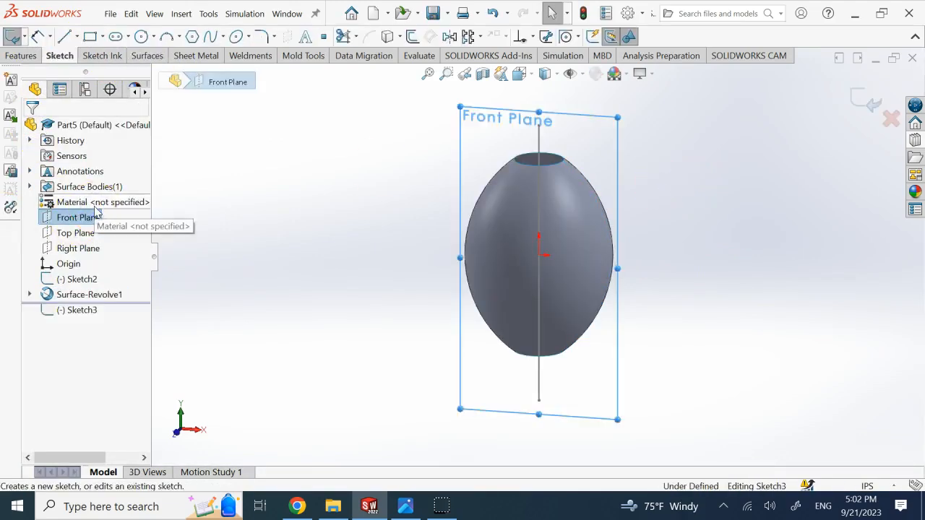
{"action": "scroll", "coordinate": [425, 161], "scroll_direction": "up", "scroll_amount": 4}
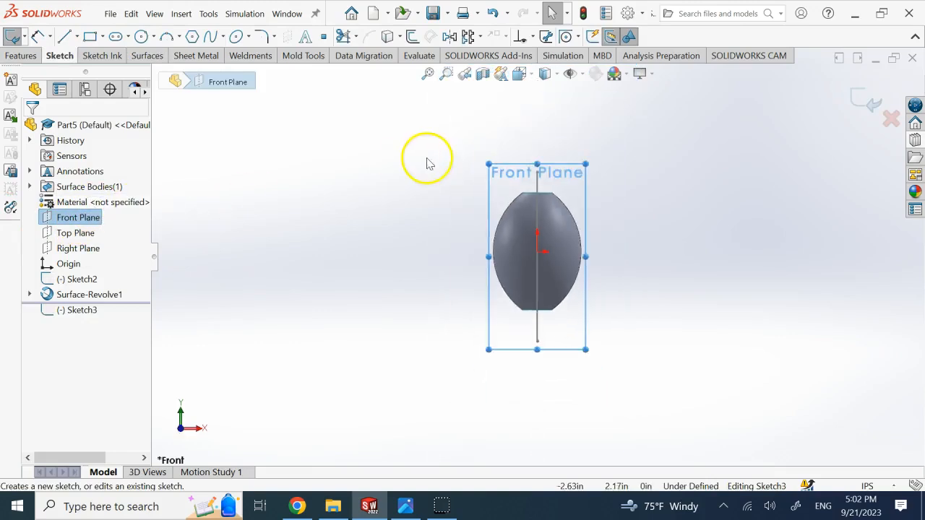
{"action": "left_click", "coordinate": [60, 36]}
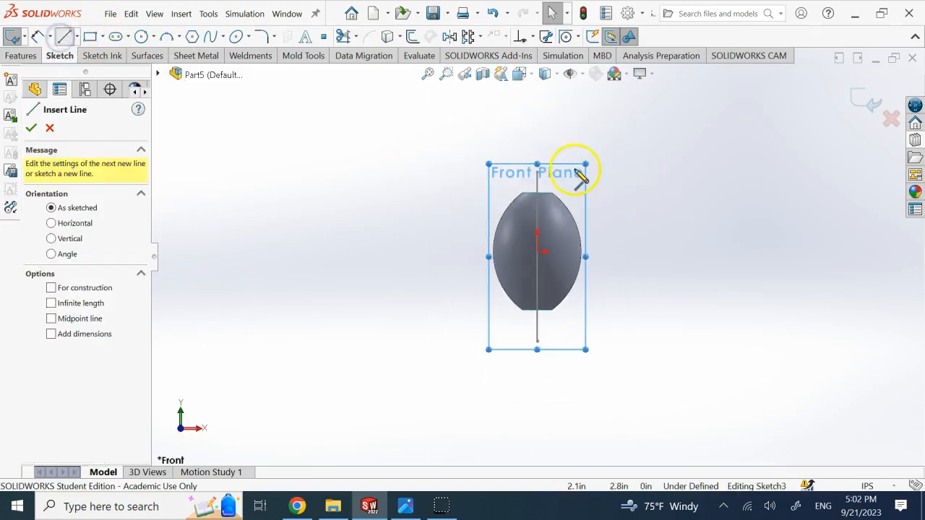
{"action": "scroll", "coordinate": [571, 169], "scroll_direction": "down", "scroll_amount": 3}
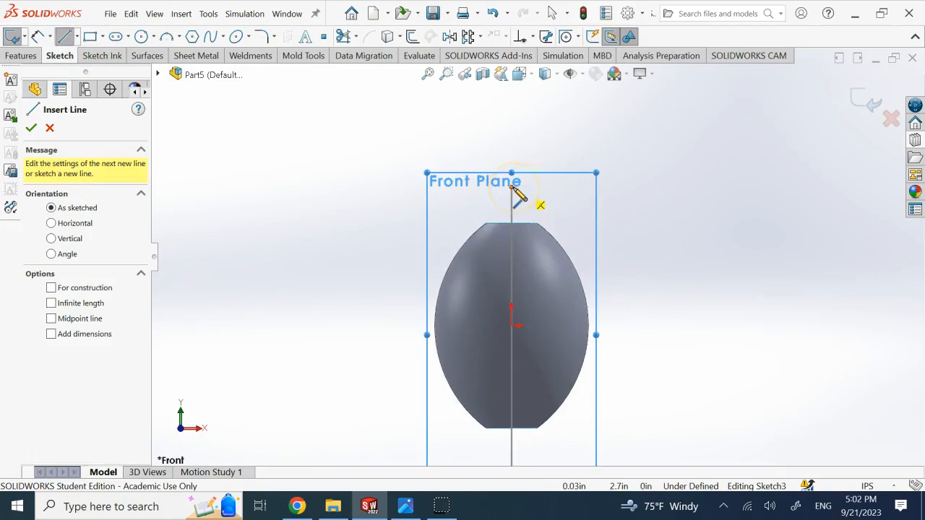
{"action": "mouse_move", "coordinate": [512, 187]}
{"action": "left_mouse_down"}
{"action": "mouse_move", "coordinate": [578, 179]}
{"action": "mouse_move", "coordinate": [637, 189]}
{"action": "left_mouse_up"}
{"action": "key", "text": "Escape"}
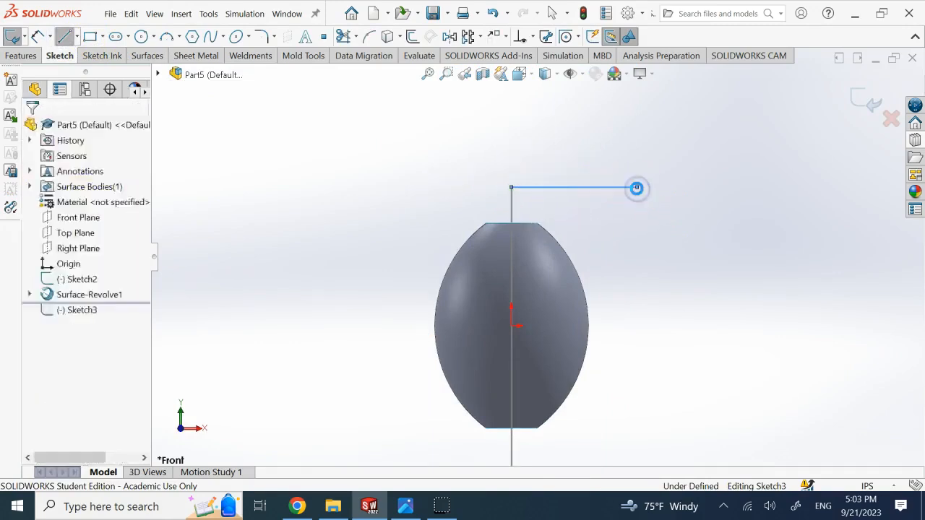
{"action": "key", "text": "Escape"}
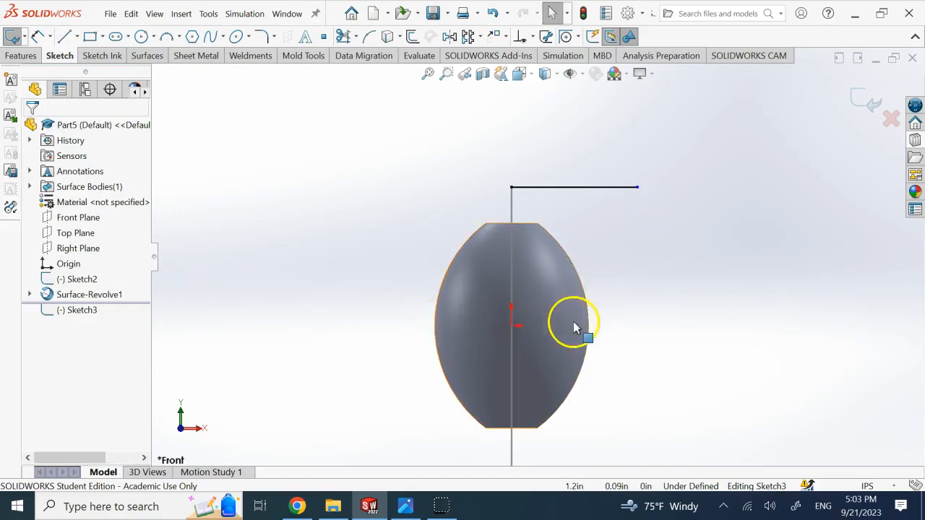
{"action": "left_click", "coordinate": [872, 104]}
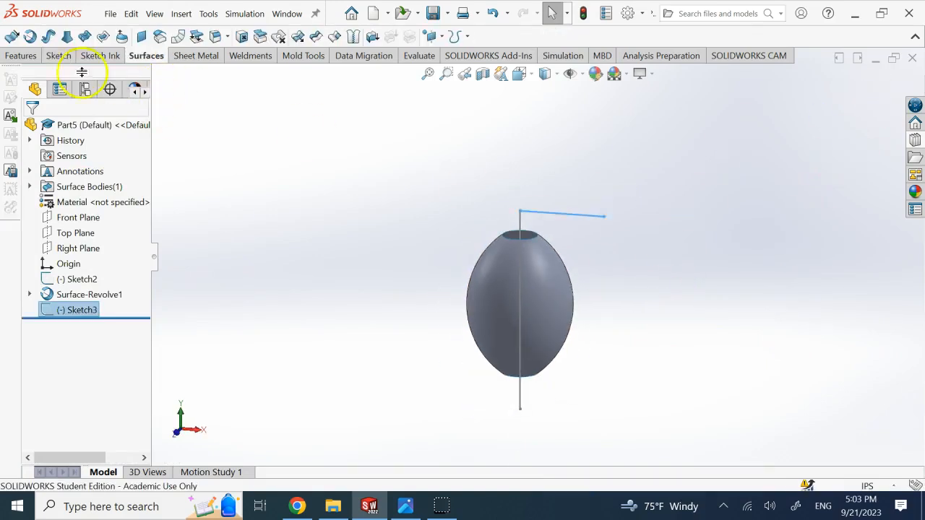
- Set up a surface sweep of the horizontal line along the vertical line, with a specified profile twist controlled in revolutions
{"action": "left_click", "coordinate": [50, 37]}
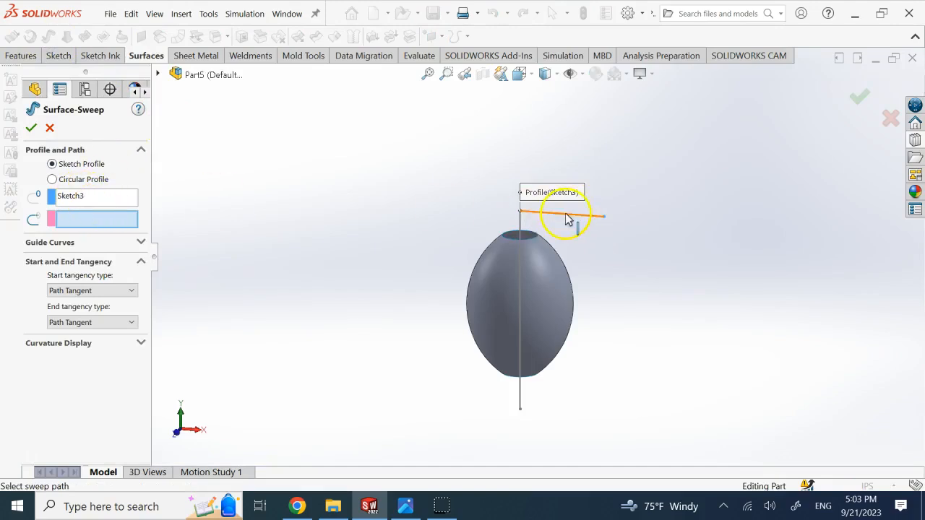
{"action": "left_click", "coordinate": [520, 301]}
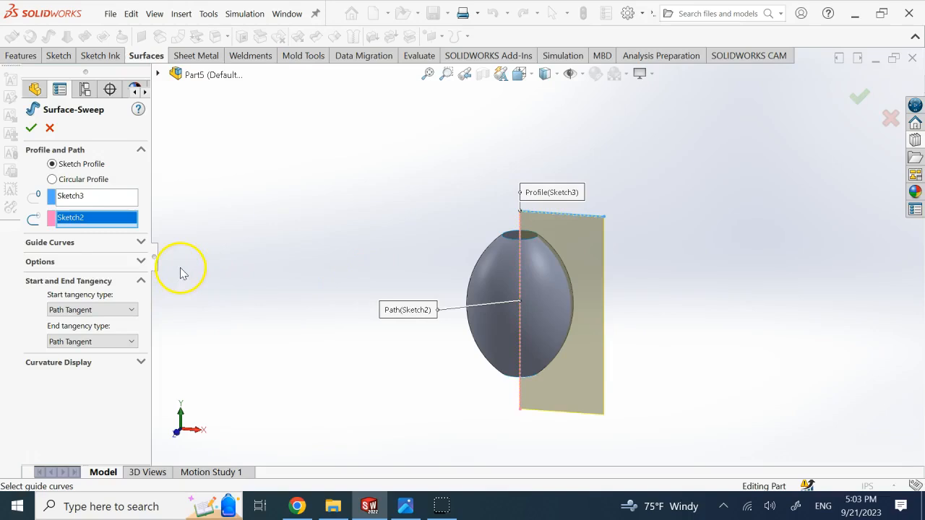
{"action": "left_click", "coordinate": [140, 262]}
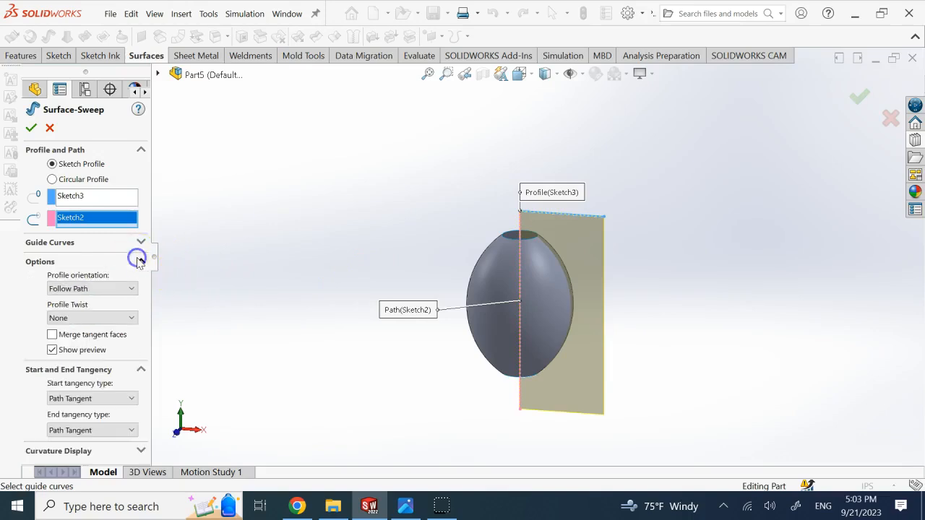
{"action": "left_click", "coordinate": [120, 320]}
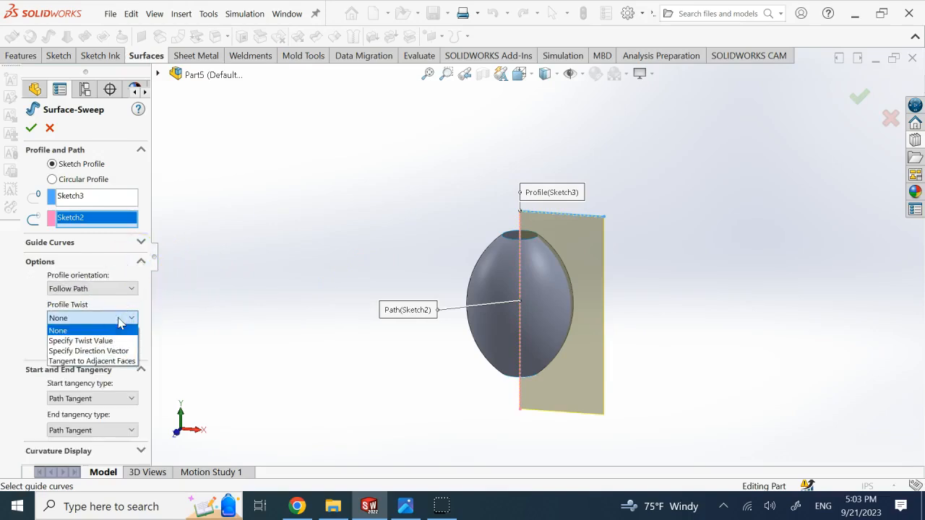
{"action": "left_click", "coordinate": [110, 340]}
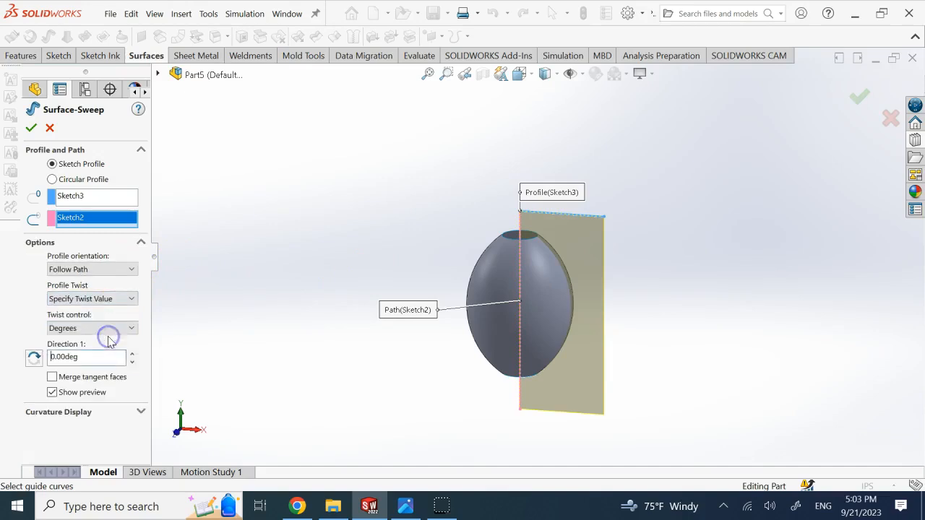
{"action": "left_click", "coordinate": [116, 331]}
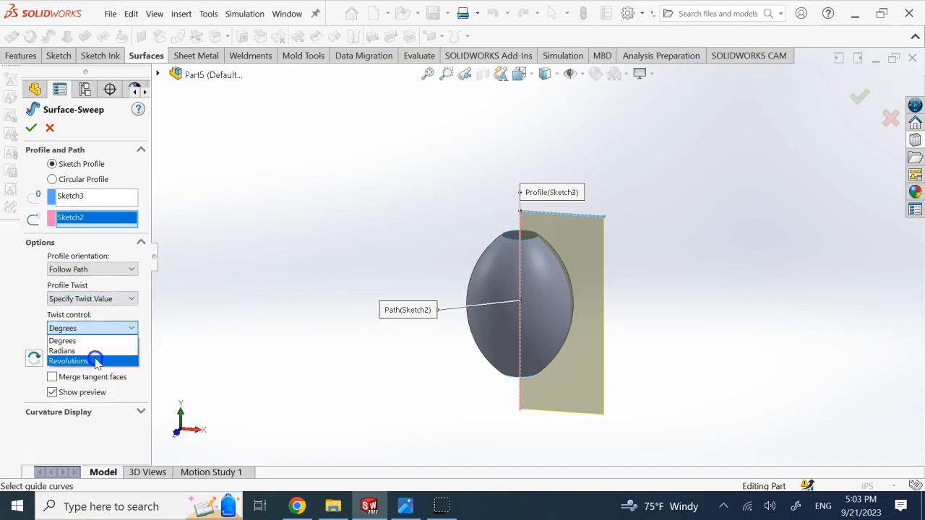
{"action": "left_click", "coordinate": [97, 361]}
- Set the surface sweep's twist to 10 revolutions and create the helical surface
{"action": "left_click", "coordinate": [133, 354]}
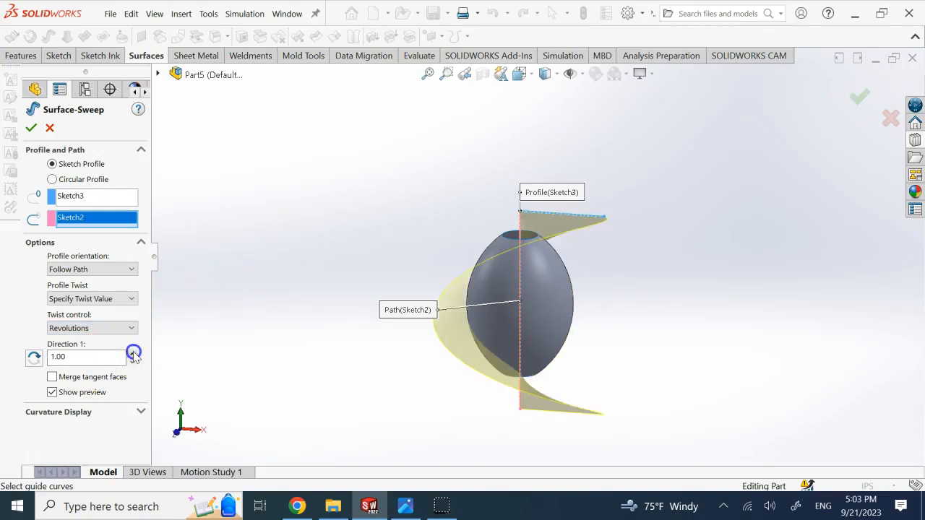
{"action": "left_click", "coordinate": [132, 354]}
{"action": "left_click", "coordinate": [132, 353]}
{"action": "left_click", "coordinate": [132, 353]}
{"action": "left_click", "coordinate": [132, 353]}
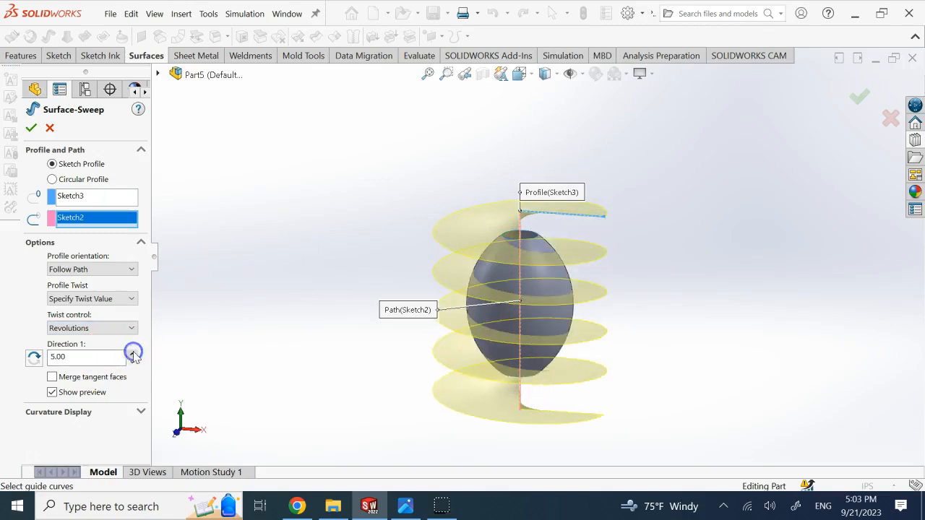
{"action": "left_click", "coordinate": [133, 353]}
{"action": "left_click", "coordinate": [132, 354]}
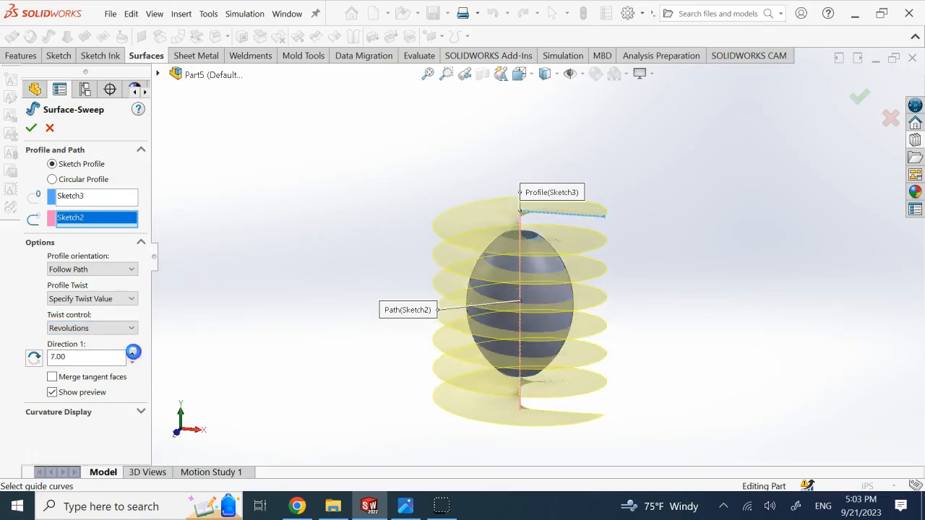
{"action": "left_click", "coordinate": [132, 353]}
{"action": "left_click", "coordinate": [132, 354]}
{"action": "left_click", "coordinate": [132, 353]}
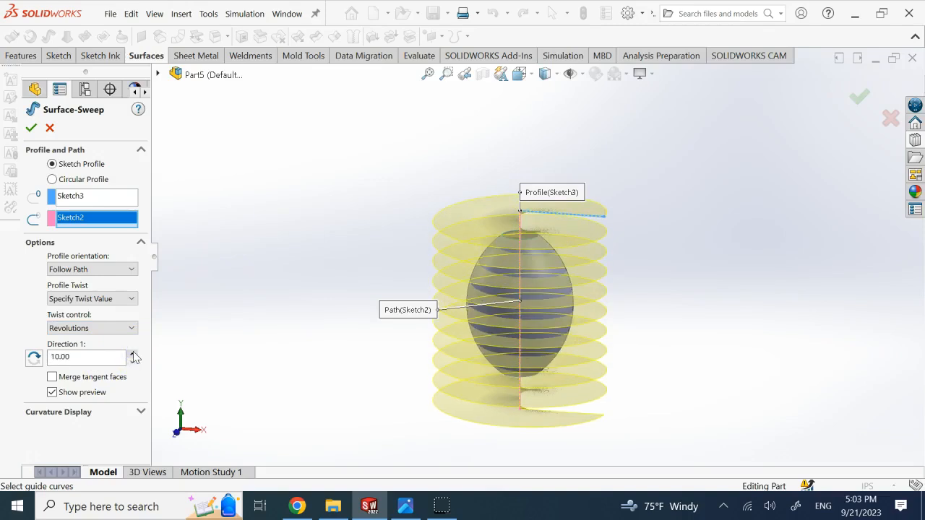
{"action": "left_click", "coordinate": [31, 128]}
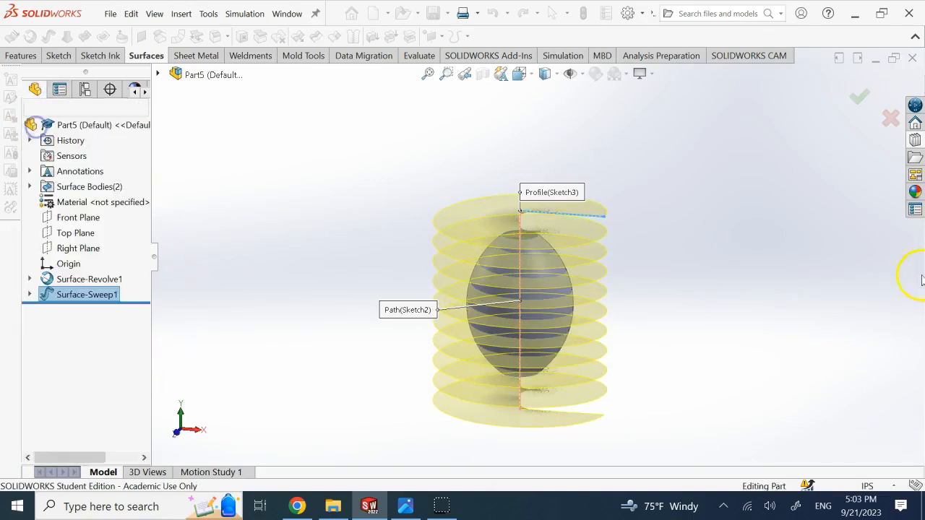
- Inspect the helical swept surface around the barrel from several viewing angles
{"action": "key", "text": "Down"}
{"action": "key", "text": "Down"}
{"action": "key", "text": "Up"}
{"action": "key", "text": "Up"}
{"action": "key", "text": "Up"}
{"action": "key", "text": "Down"}
{"action": "key", "text": "Down"}
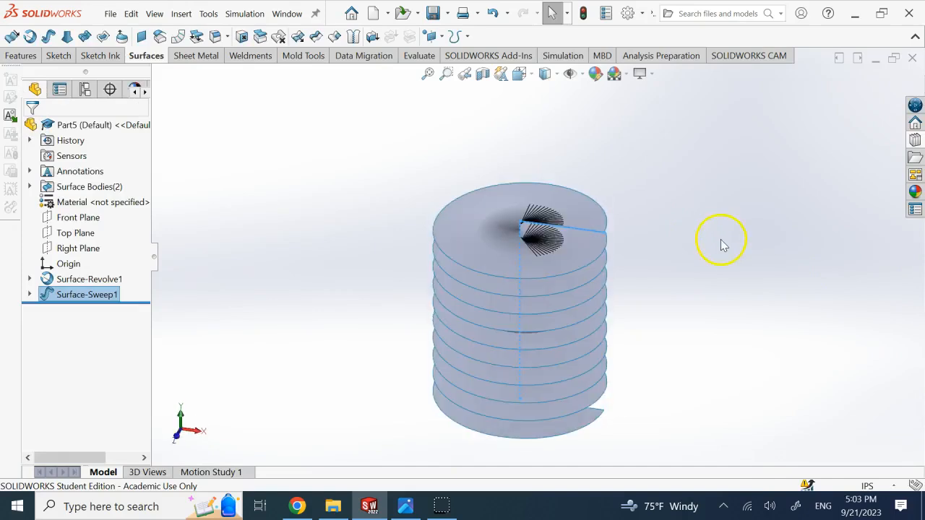
{"action": "left_click", "coordinate": [721, 239]}
- Create an intersection curve between the helical surface and the barrel surface as a 3D sketch, and exit the sketch
{"action": "left_click", "coordinate": [59, 56]}
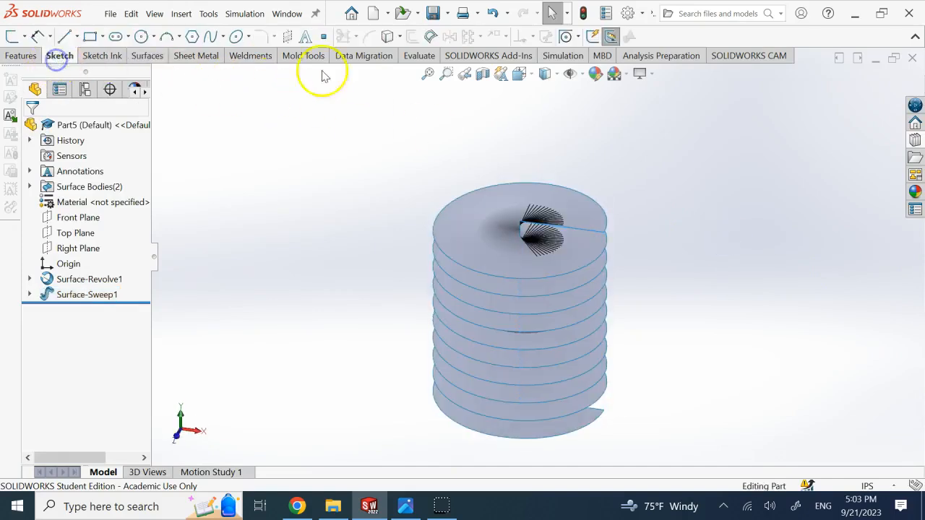
{"action": "left_click", "coordinate": [400, 37]}
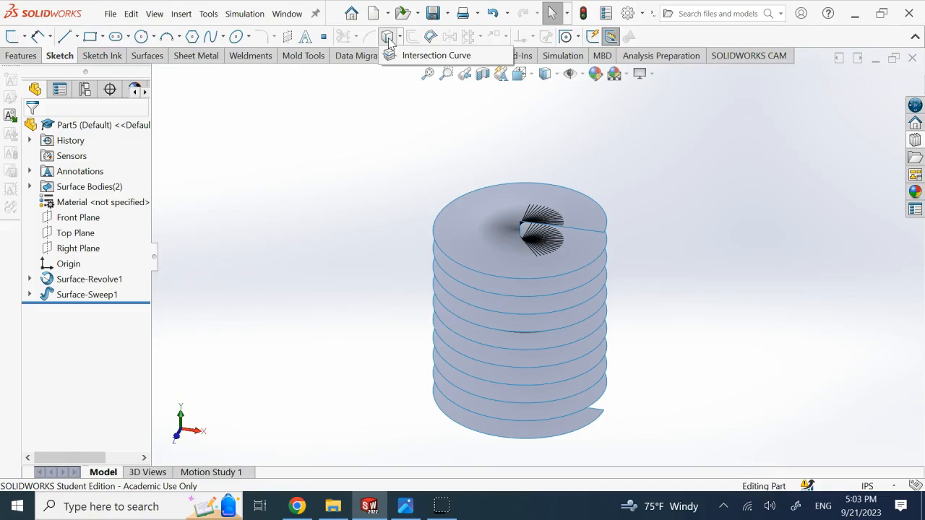
{"action": "left_click", "coordinate": [411, 56]}
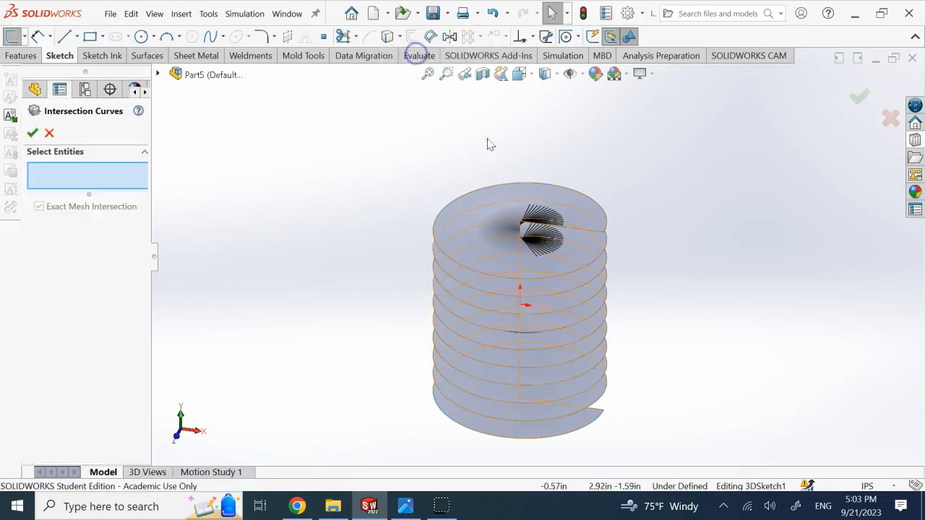
{"action": "left_click", "coordinate": [589, 224]}
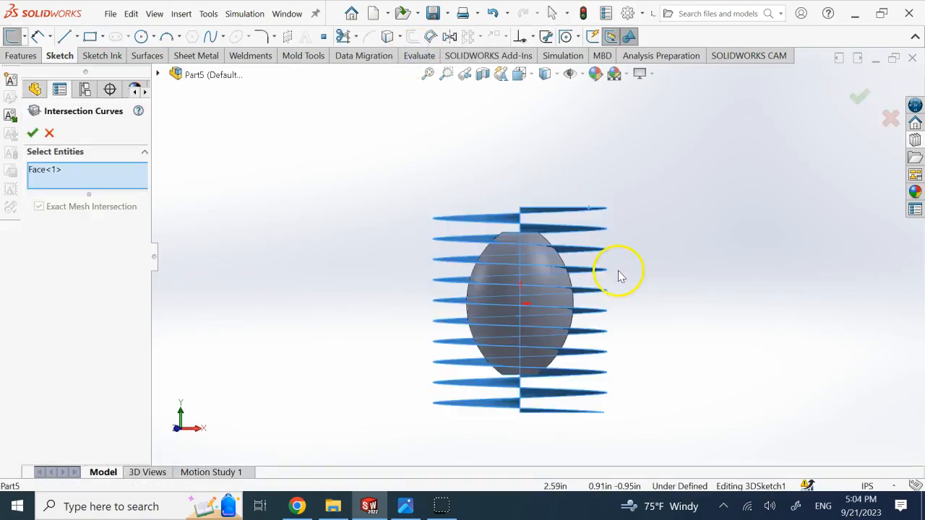
{"action": "left_click", "coordinate": [569, 305]}
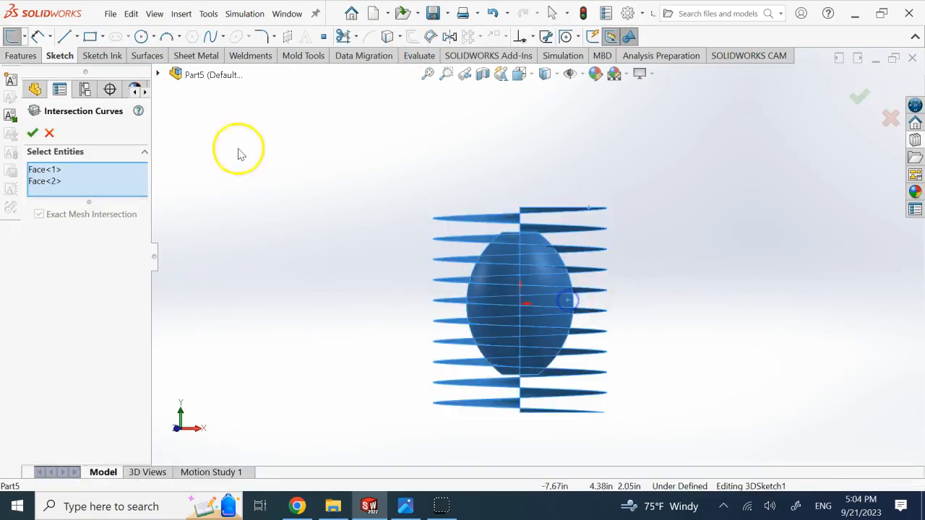
{"action": "left_click", "coordinate": [33, 132]}
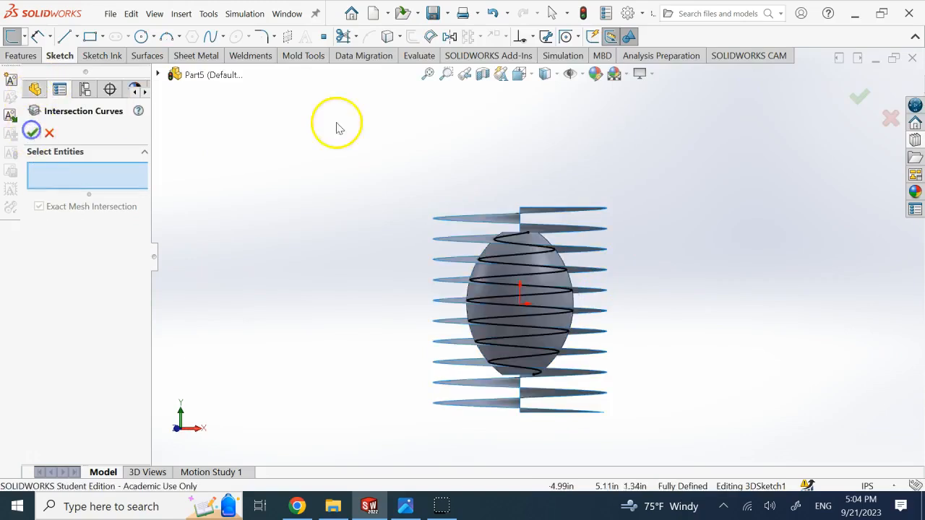
{"action": "left_click", "coordinate": [32, 132]}
{"action": "left_click", "coordinate": [312, 159]}
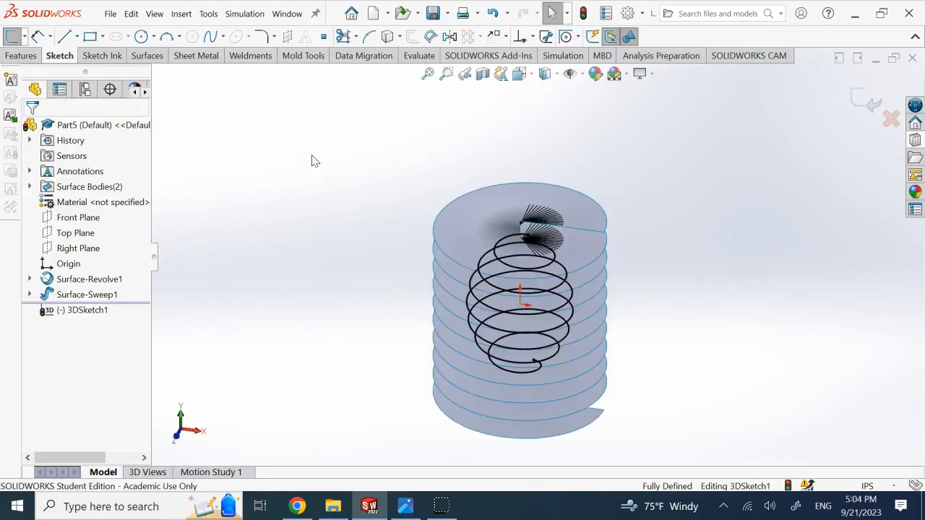
{"action": "left_click", "coordinate": [858, 102]}
- Hide the revolved barrel surface and the swept helical surface
{"action": "right_click", "coordinate": [115, 282]}
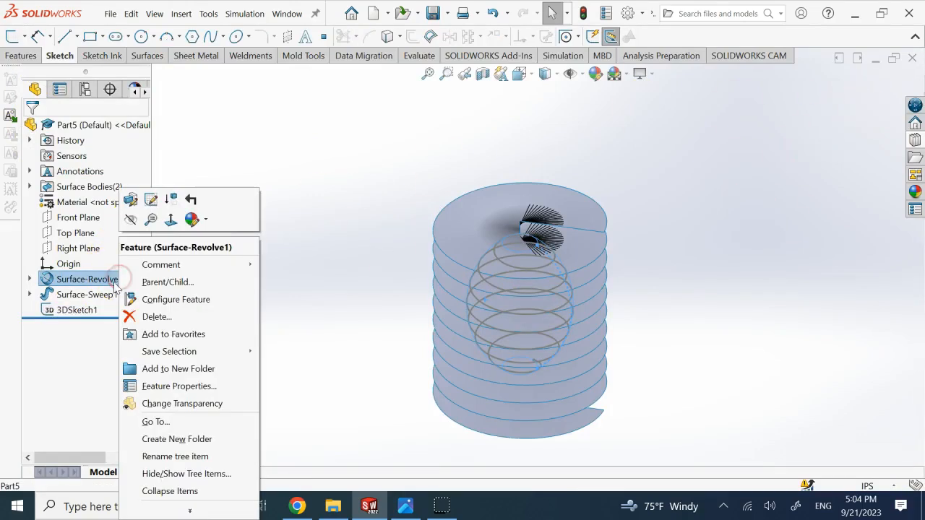
{"action": "left_click", "coordinate": [130, 218]}
{"action": "right_click", "coordinate": [106, 299]}
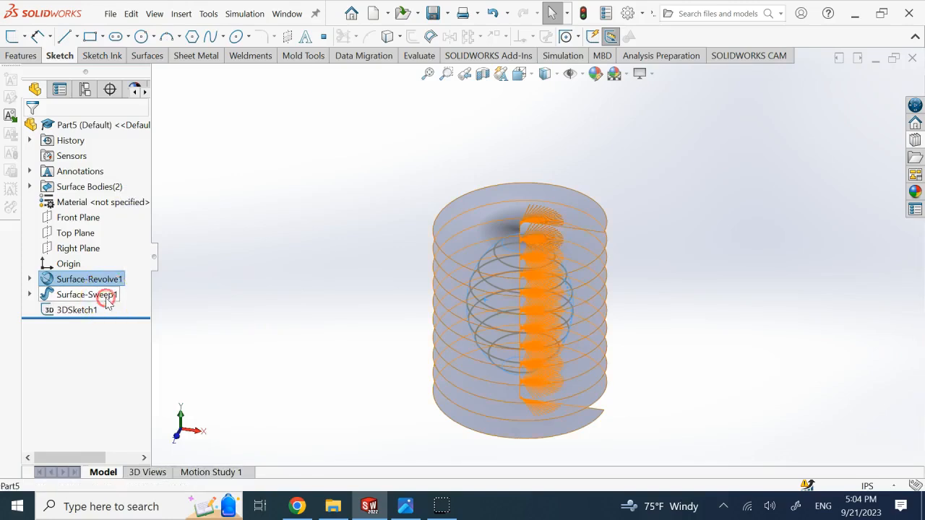
{"action": "left_click", "coordinate": [119, 220]}
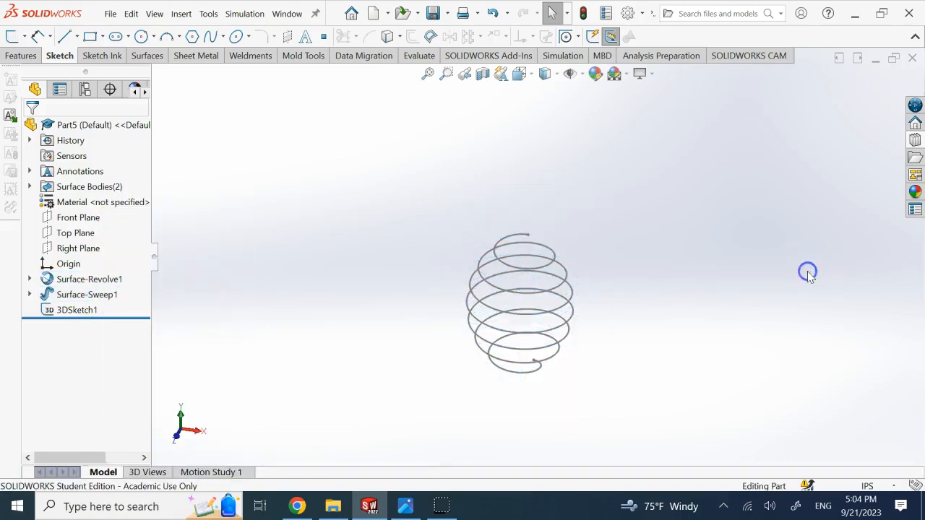
- Sweep a circular profile of 0.30 in diameter along the barrel-shaped intersection curve to form the spring wire
{"action": "left_click", "coordinate": [33, 56]}
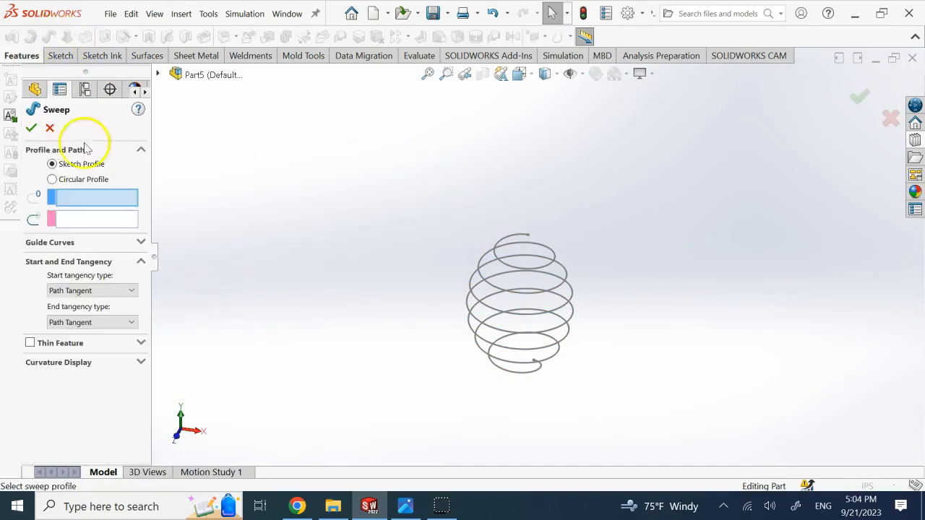
{"action": "left_click", "coordinate": [52, 179]}
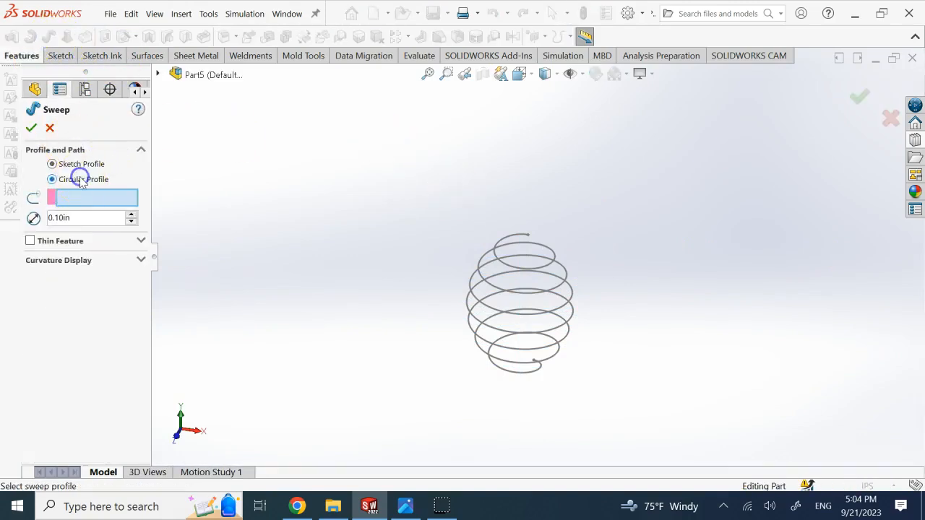
{"action": "left_click", "coordinate": [516, 241]}
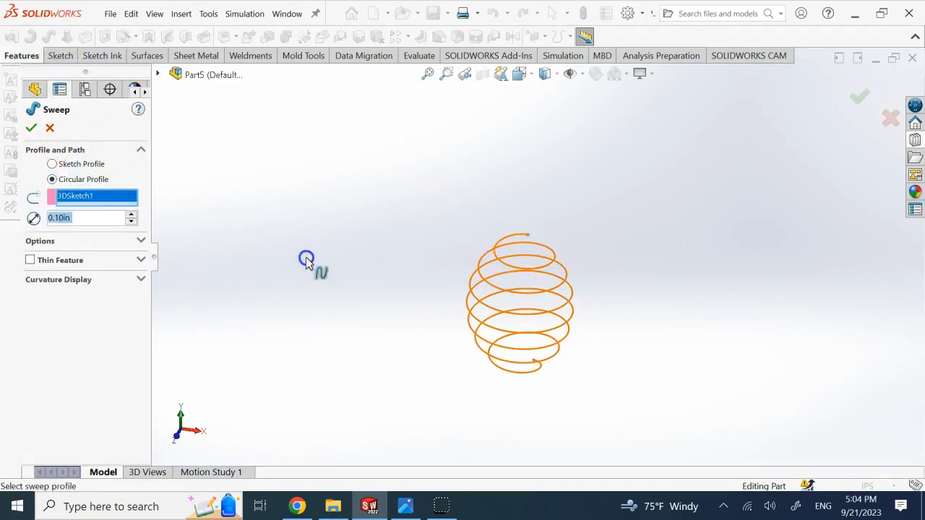
{"action": "left_click", "coordinate": [130, 215]}
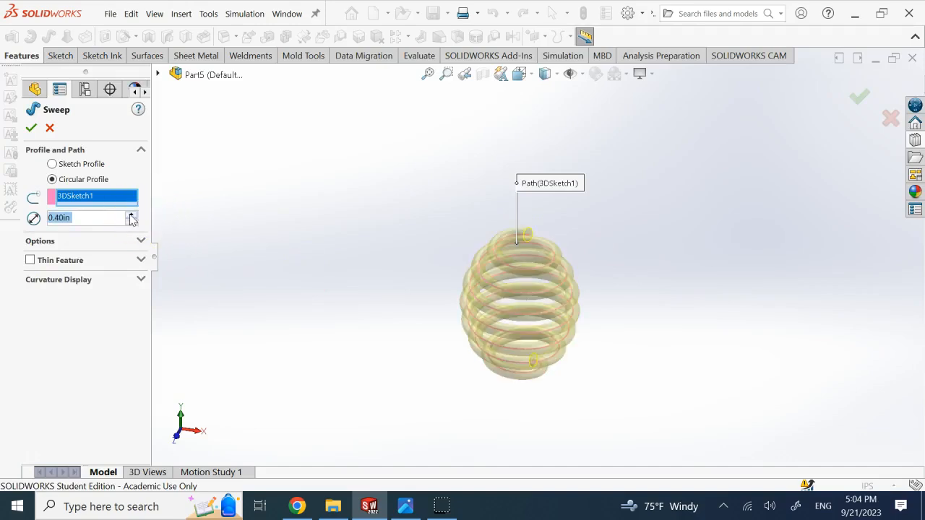
{"action": "left_click", "coordinate": [132, 223]}
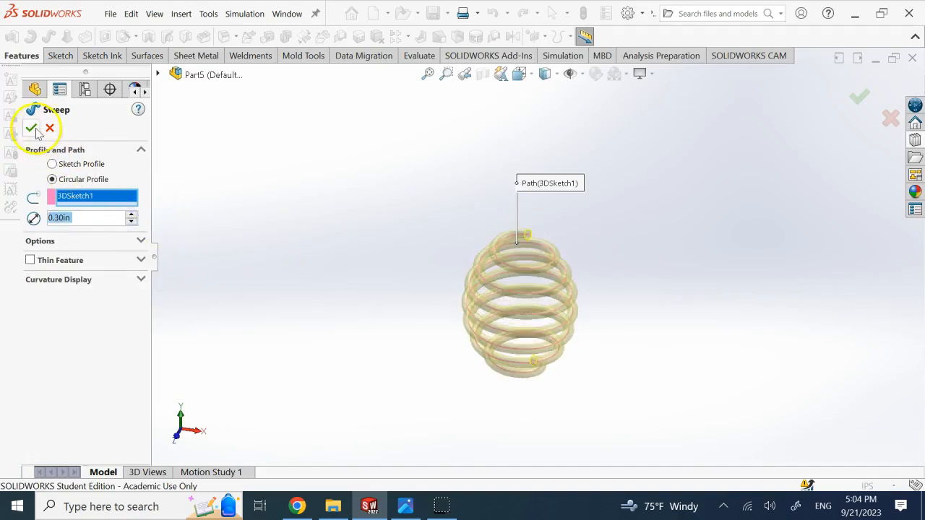
{"action": "right_click", "coordinate": [376, 172]}
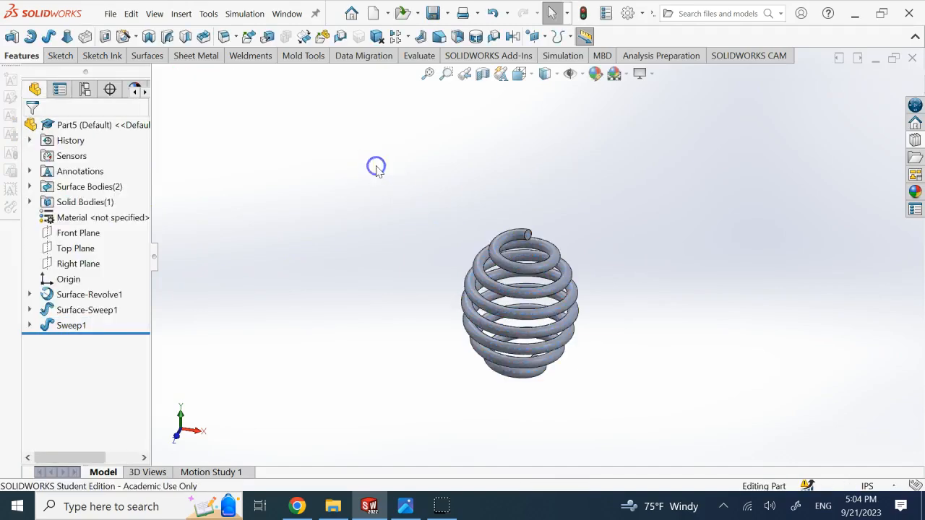
- Inspect the finished barrel-shaped spring from different tilt angles
{"action": "key", "text": "Down"}
{"action": "key", "text": "Down"}
{"action": "key", "text": "Down"}
{"action": "key", "text": "Down"}
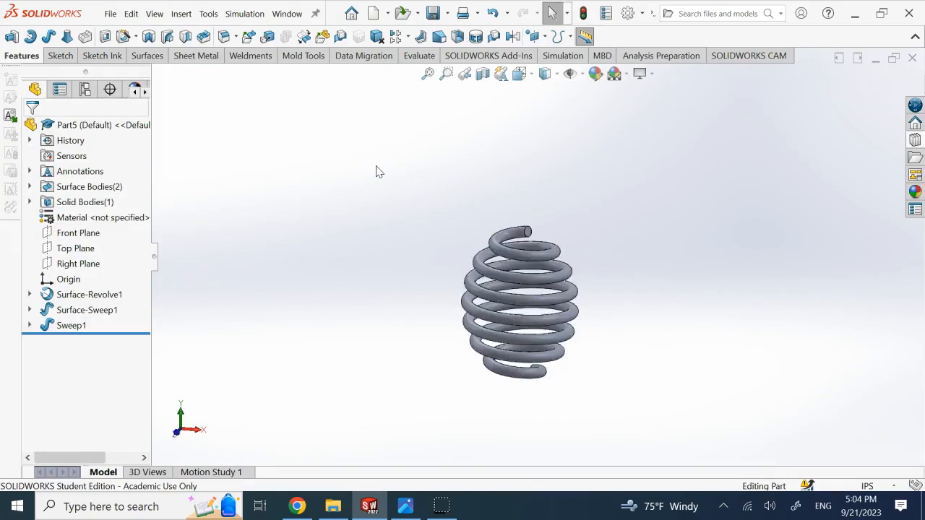
{"action": "key", "text": "Up"}
{"action": "key", "text": "Up"}
{"action": "key", "text": "Up"}
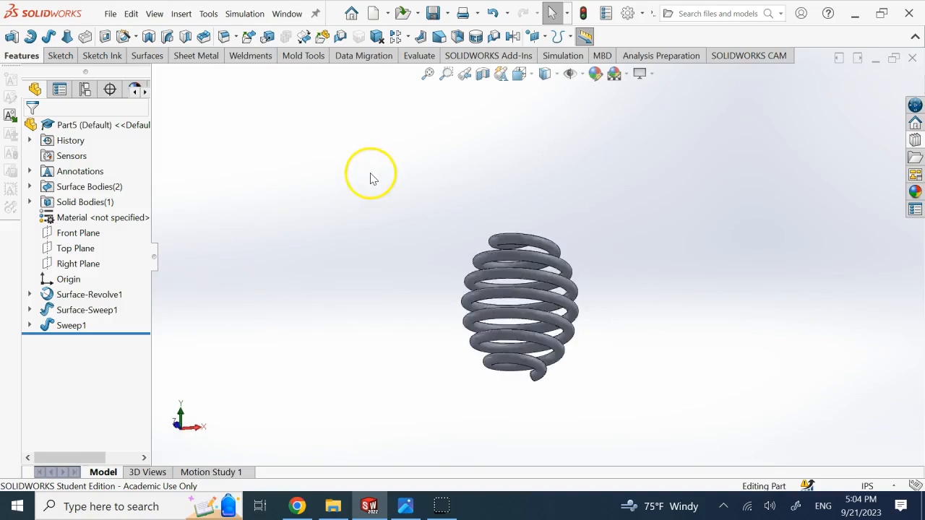